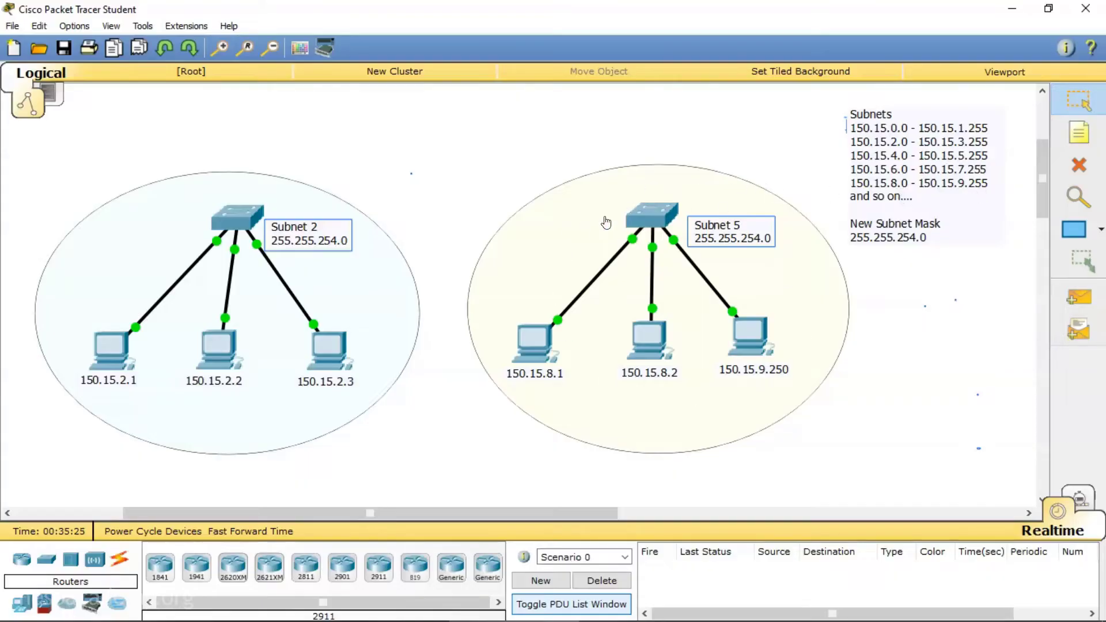
Examine the static IP configuration of the PC 150.15.2.2 in Subnet 2
{"action": "left_click", "coordinate": [219, 348]}
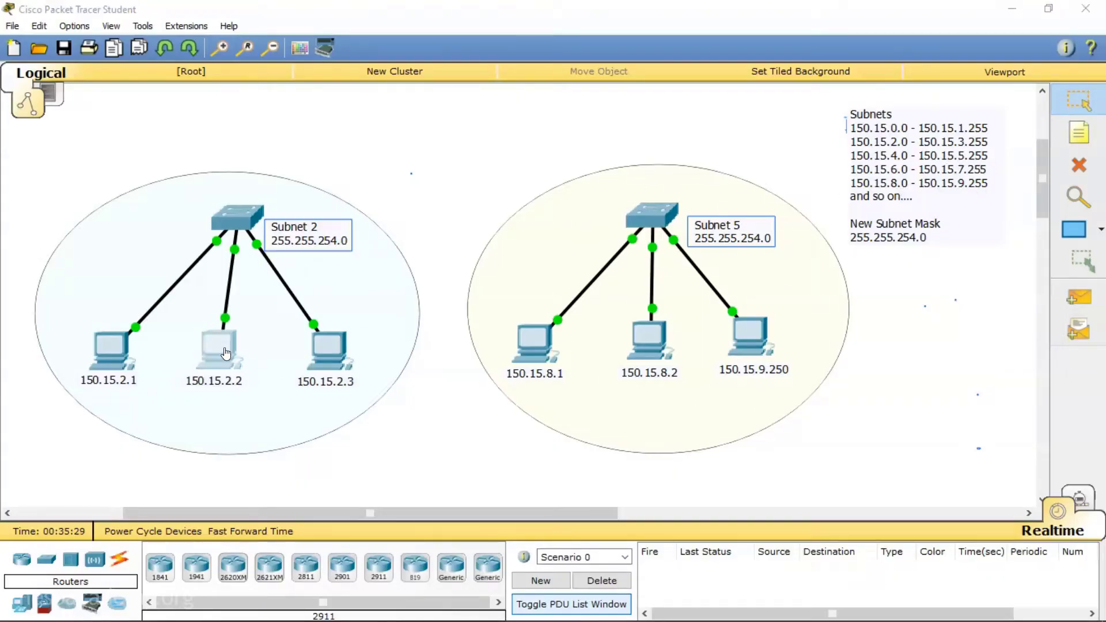
{"action": "left_click", "coordinate": [375, 183]}
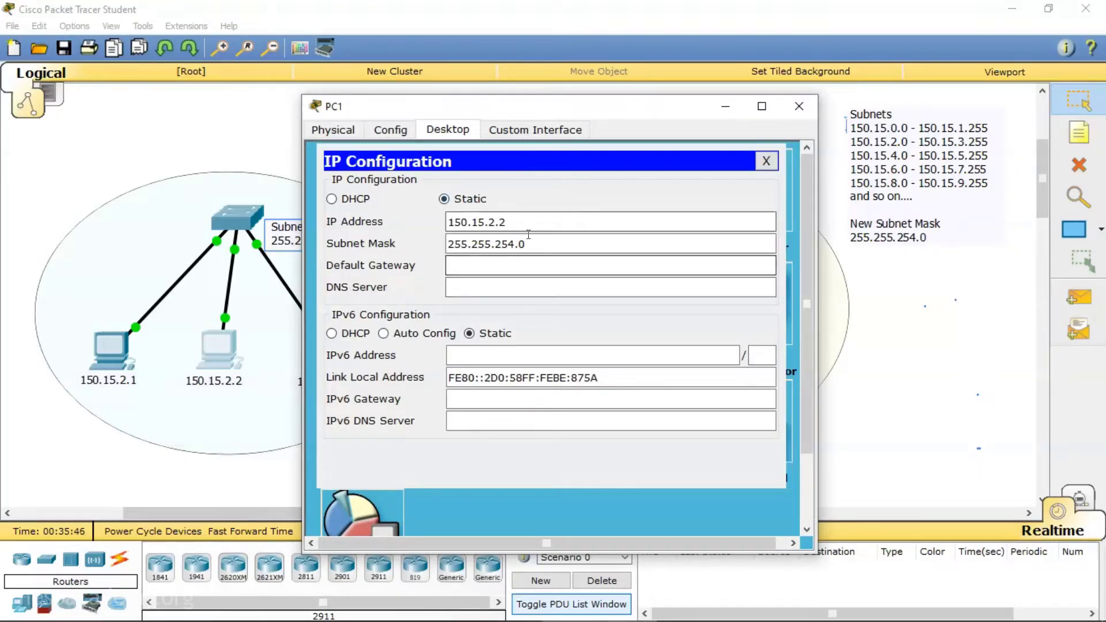
{"action": "left_click", "coordinate": [799, 106]}
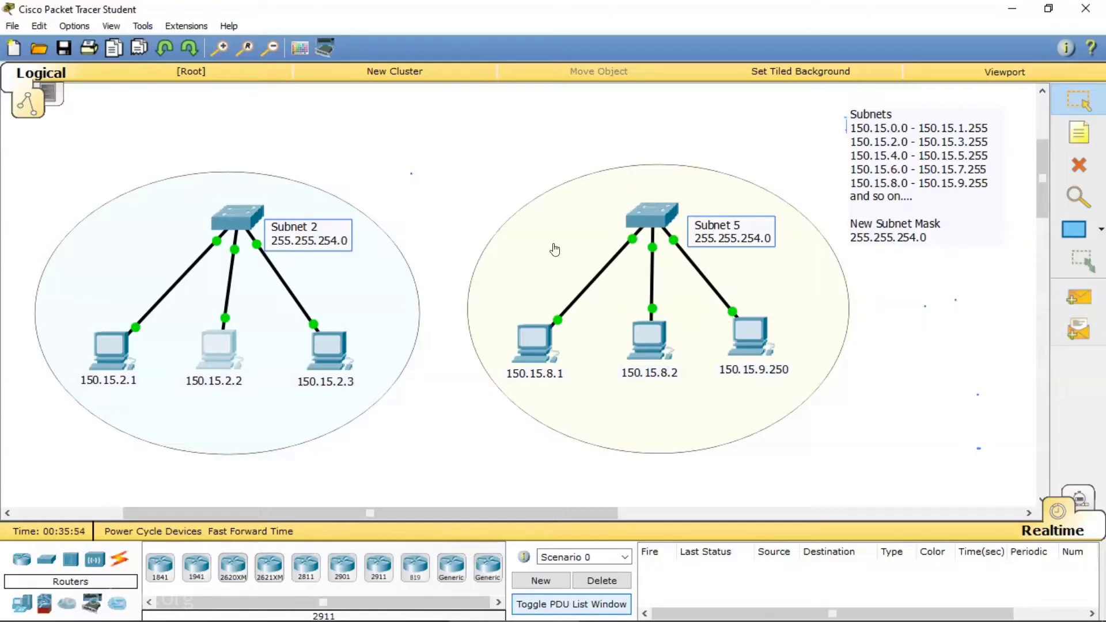
Send simple PDUs between every pair of Subnet 5 PCs: 150.15.8.1 to 150.15.8.2, 150.15.8.1 to 150.15.9.250, and 150.15.8.2 to 150.15.9.250
{"action": "left_click", "coordinate": [1081, 300]}
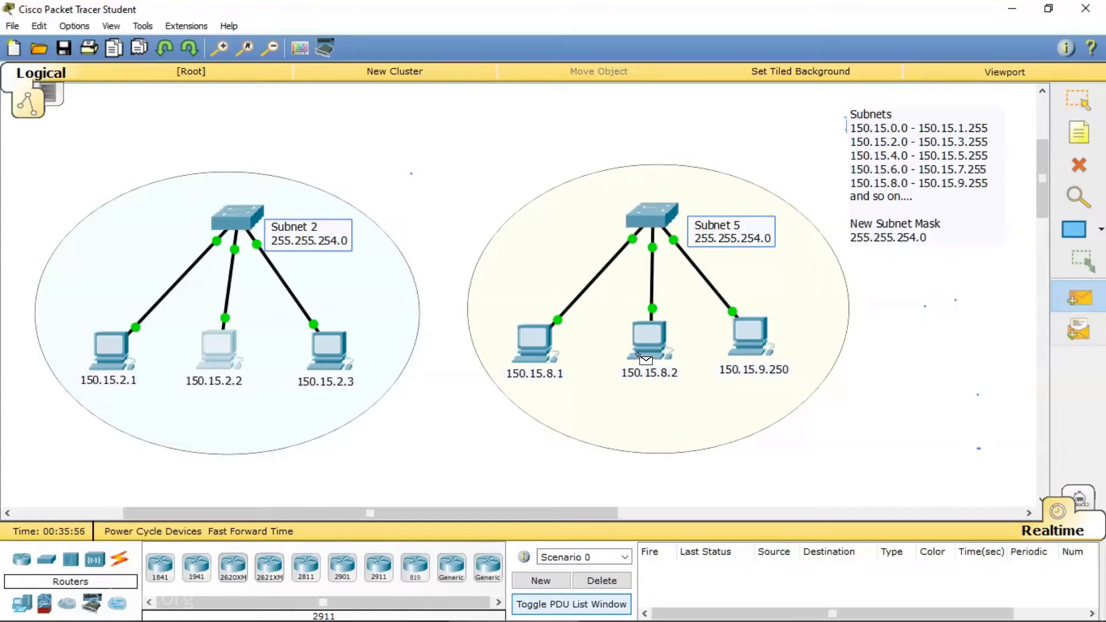
{"action": "left_click", "coordinate": [528, 345]}
{"action": "left_click", "coordinate": [651, 345]}
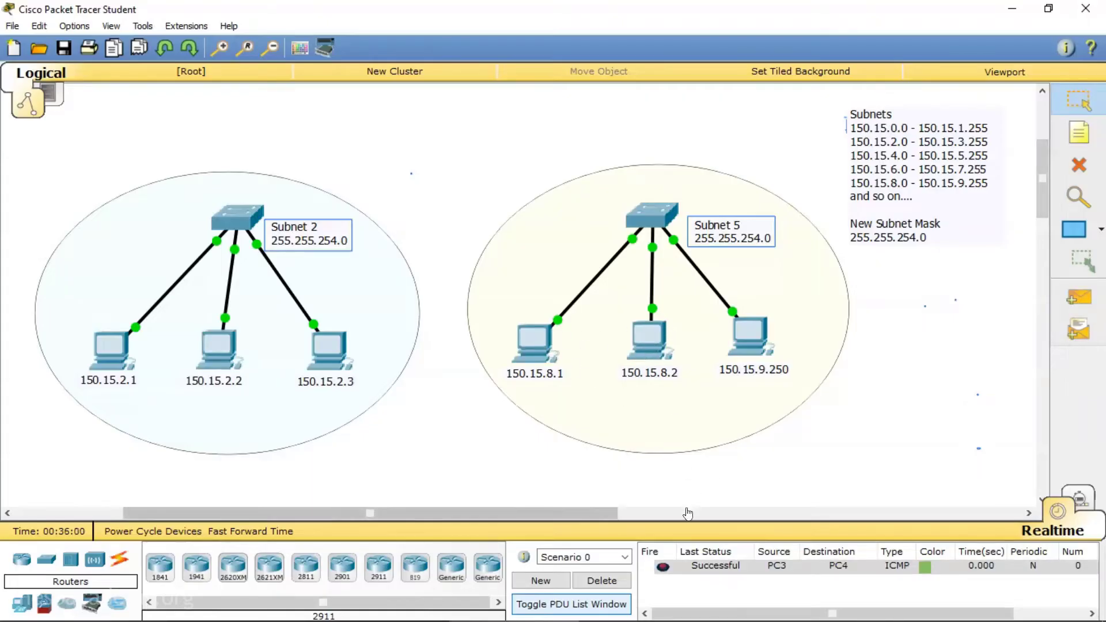
{"action": "left_click", "coordinate": [1072, 298]}
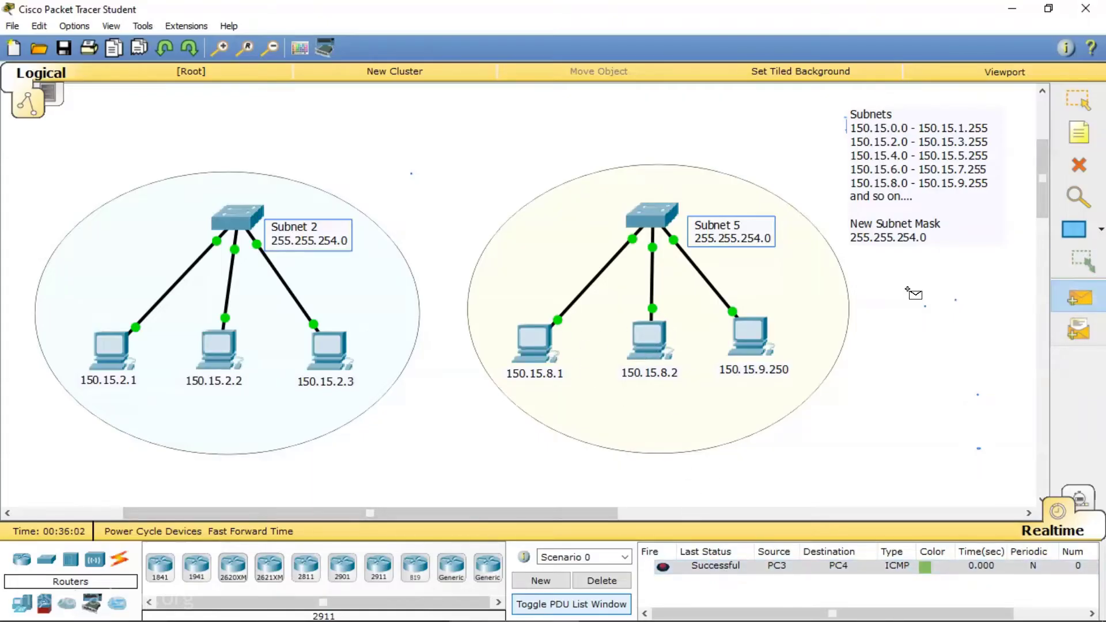
{"action": "left_click", "coordinate": [535, 343]}
{"action": "left_click", "coordinate": [747, 336]}
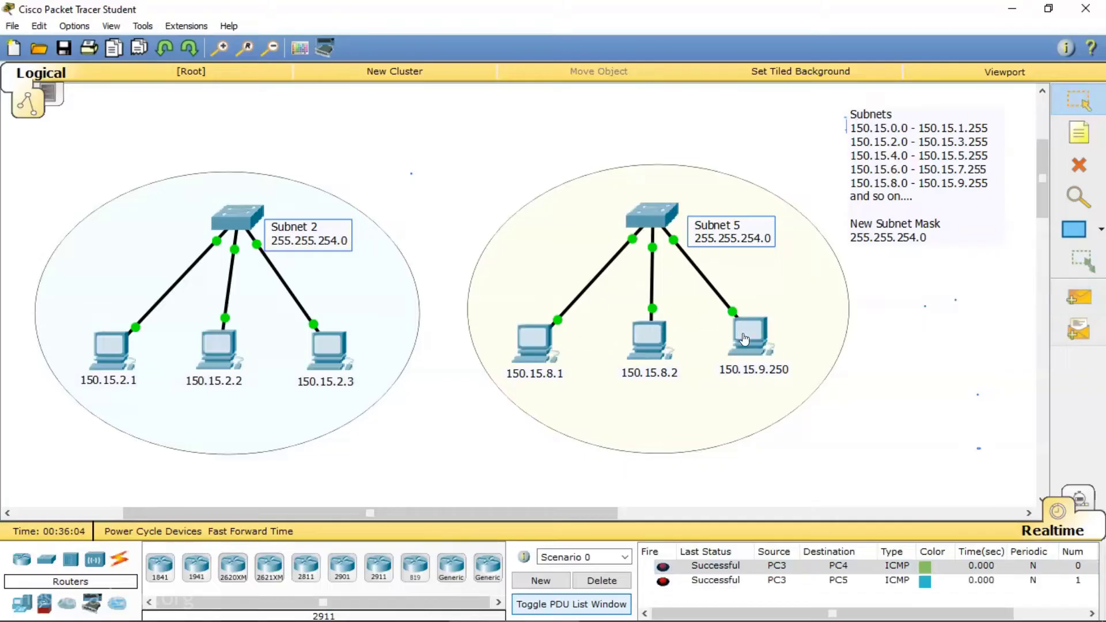
{"action": "left_click", "coordinate": [1101, 296]}
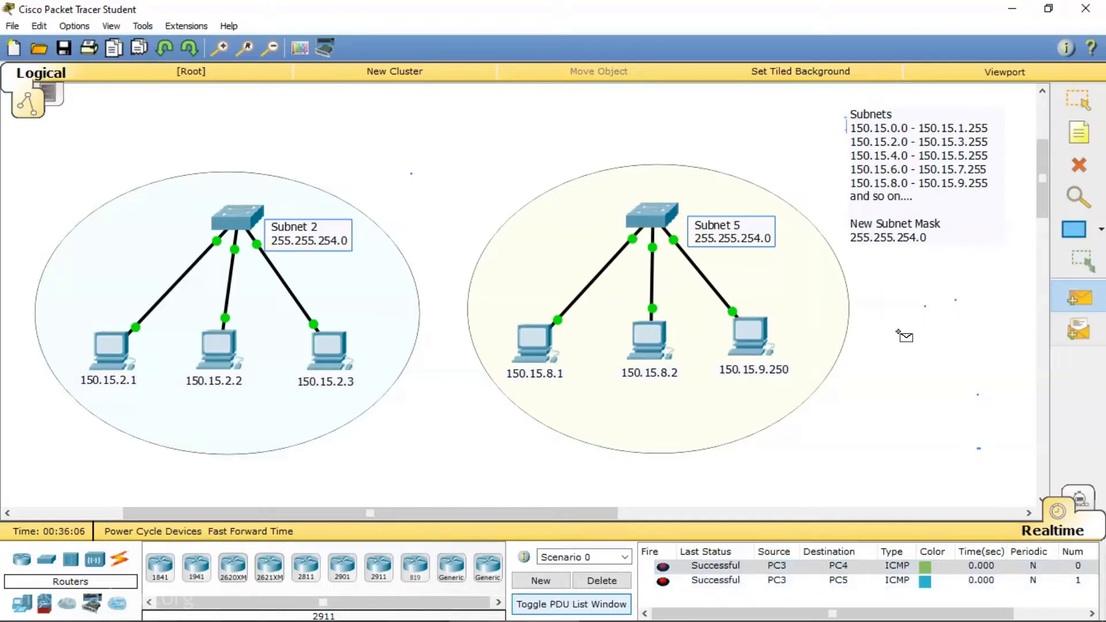
{"action": "left_click", "coordinate": [650, 340]}
{"action": "left_click", "coordinate": [763, 337]}
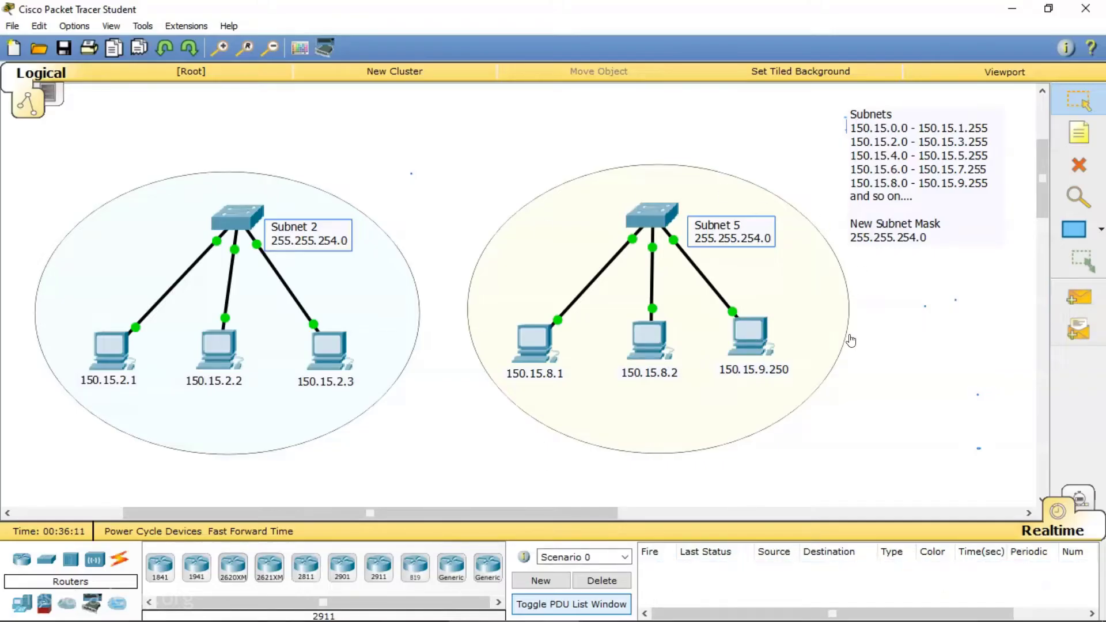
Test Subnet 2 with simple PDUs from 150.15.2.1 to 150.15.2.2 and 150.15.2.3, and from 150.15.2.2 to 150.15.2.3, and clear the scenario
{"action": "left_click", "coordinate": [1077, 298]}
{"action": "left_click", "coordinate": [109, 350]}
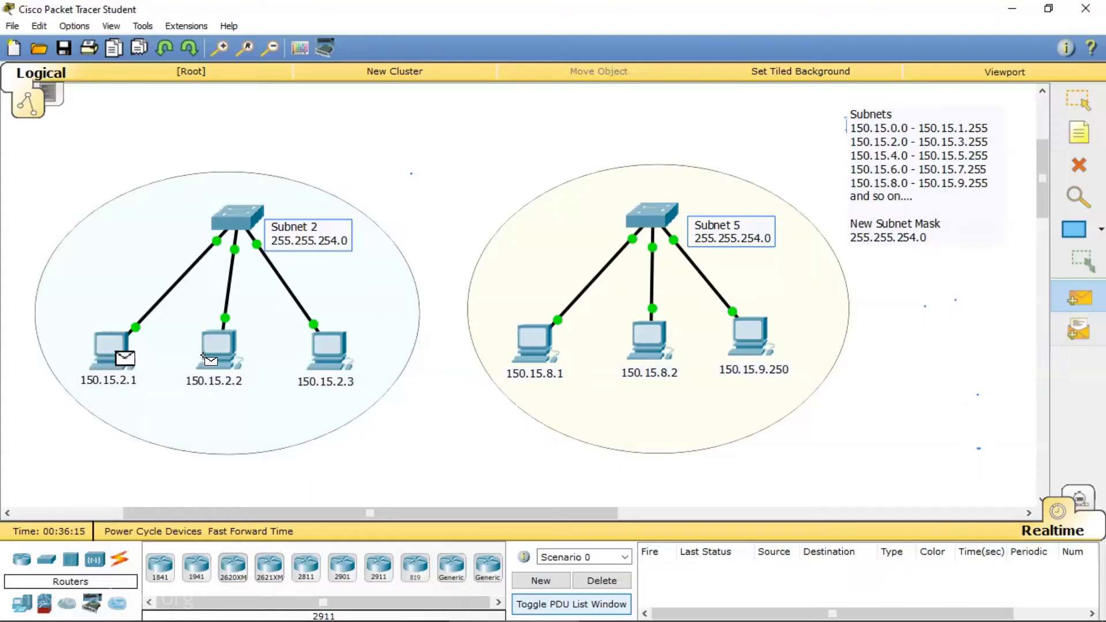
{"action": "left_click", "coordinate": [217, 348]}
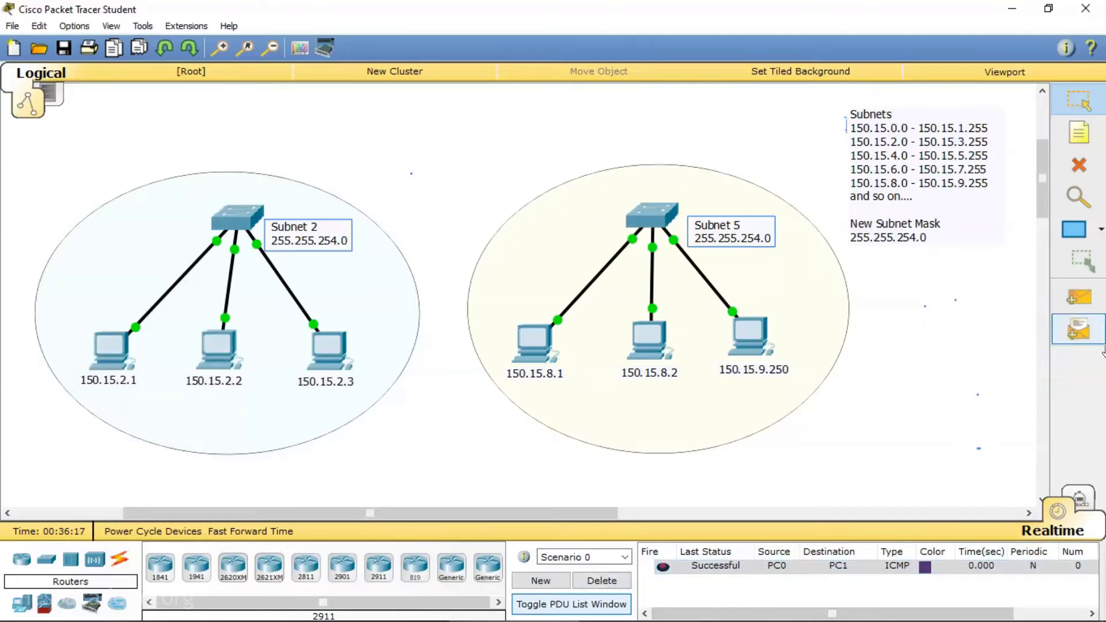
{"action": "left_click", "coordinate": [1078, 298]}
{"action": "left_click", "coordinate": [128, 346]}
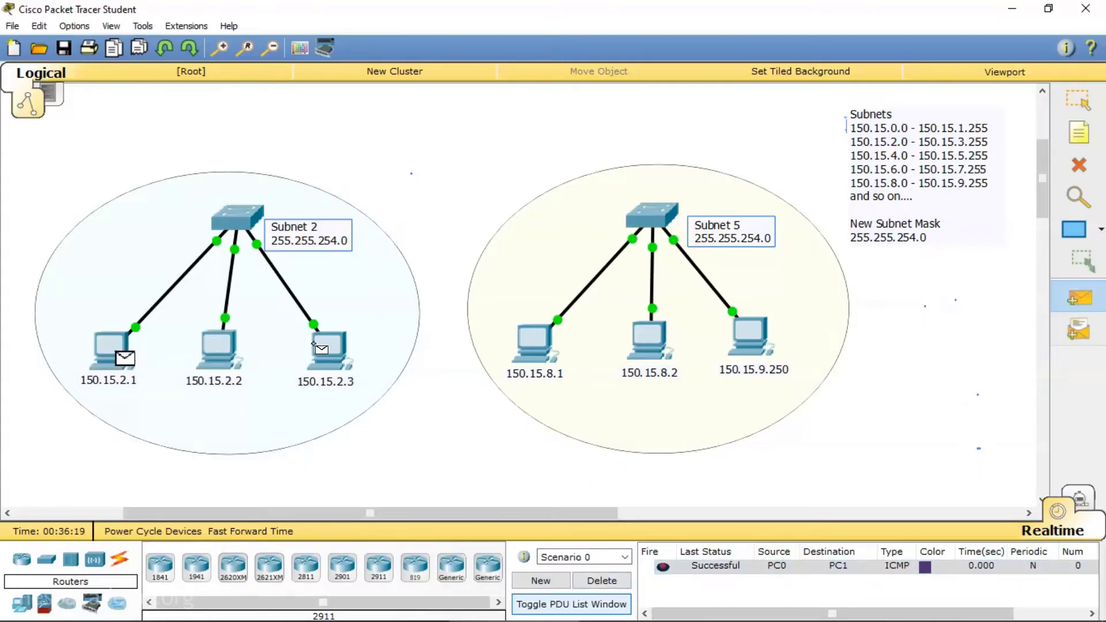
{"action": "left_click", "coordinate": [323, 347]}
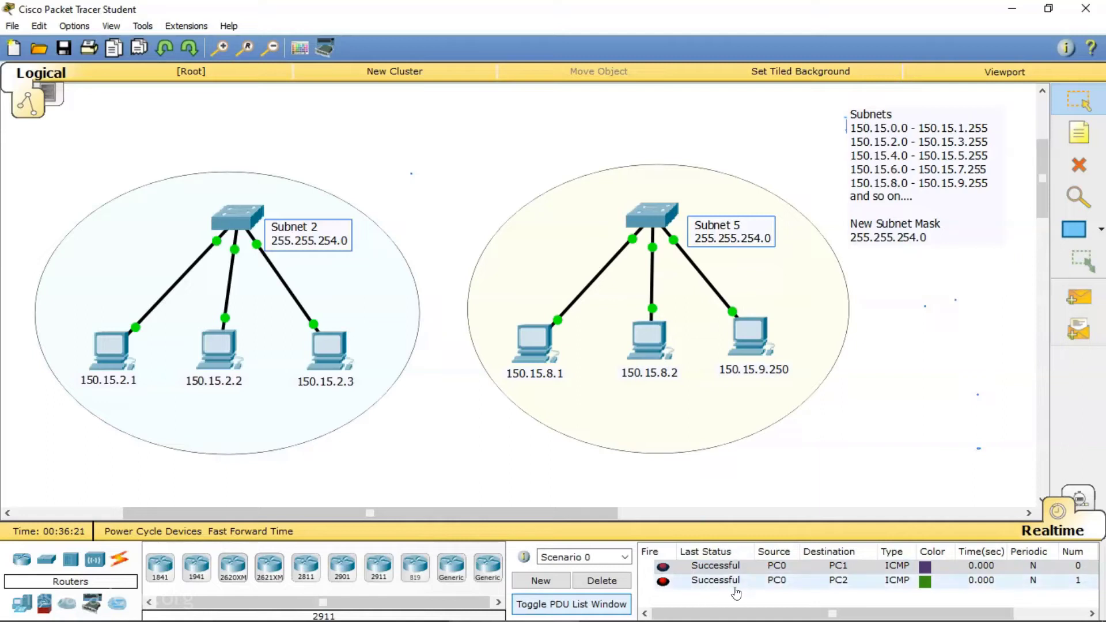
{"action": "left_click", "coordinate": [1077, 297]}
{"action": "left_click", "coordinate": [217, 347]}
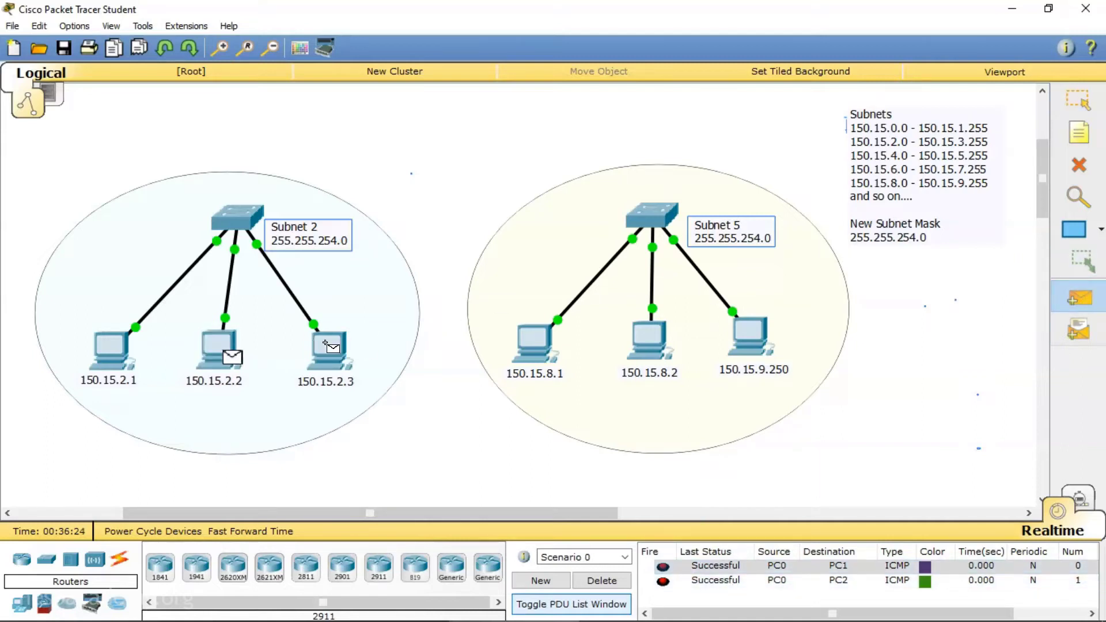
{"action": "left_click", "coordinate": [333, 347]}
{"action": "left_click", "coordinate": [577, 576]}
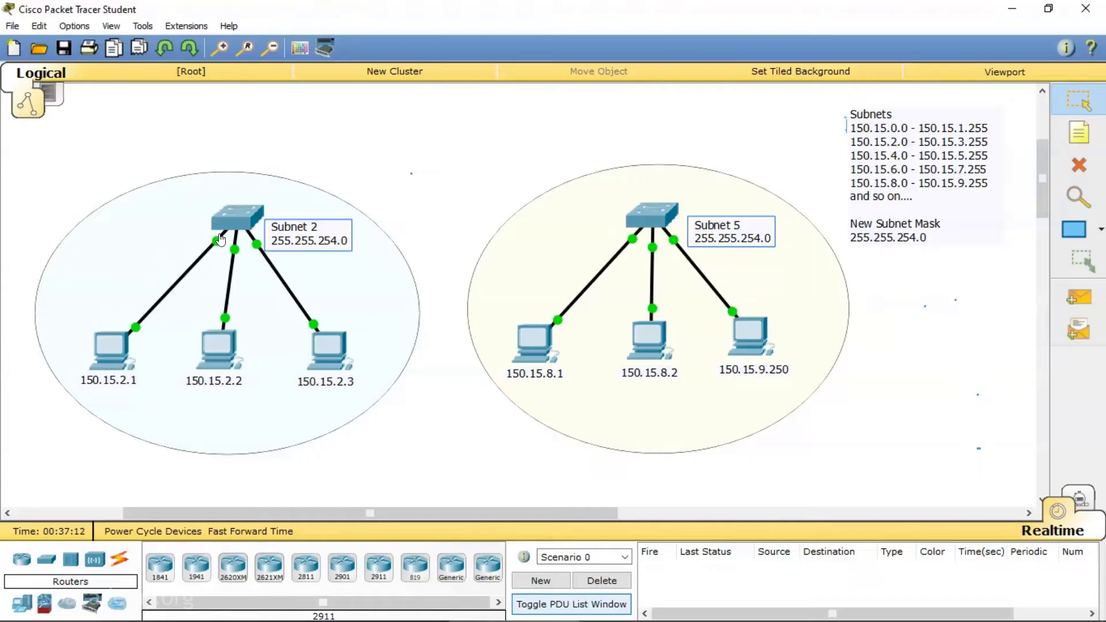
Place a 2911 router between the subnets and connect its GigabitEthernet0/1 to the Subnet 2 switch's GigabitEthernet0/1 with a copper straight-through cable
{"action": "left_click", "coordinate": [379, 567]}
{"action": "left_click", "coordinate": [439, 144]}
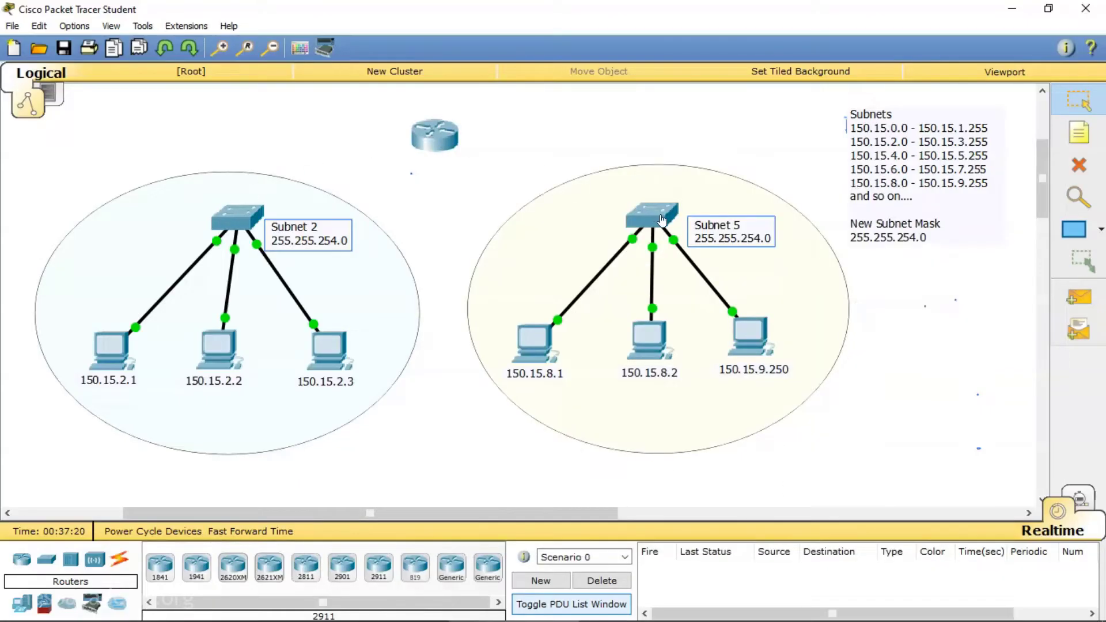
{"action": "left_click", "coordinate": [119, 565]}
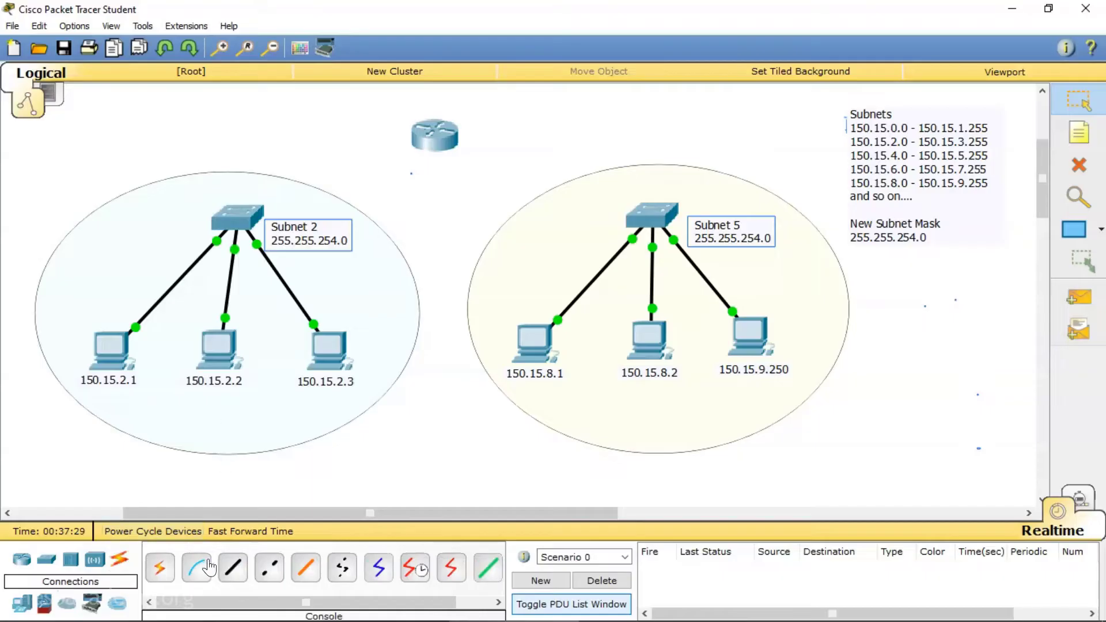
{"action": "left_click", "coordinate": [231, 569]}
{"action": "left_click", "coordinate": [236, 218]}
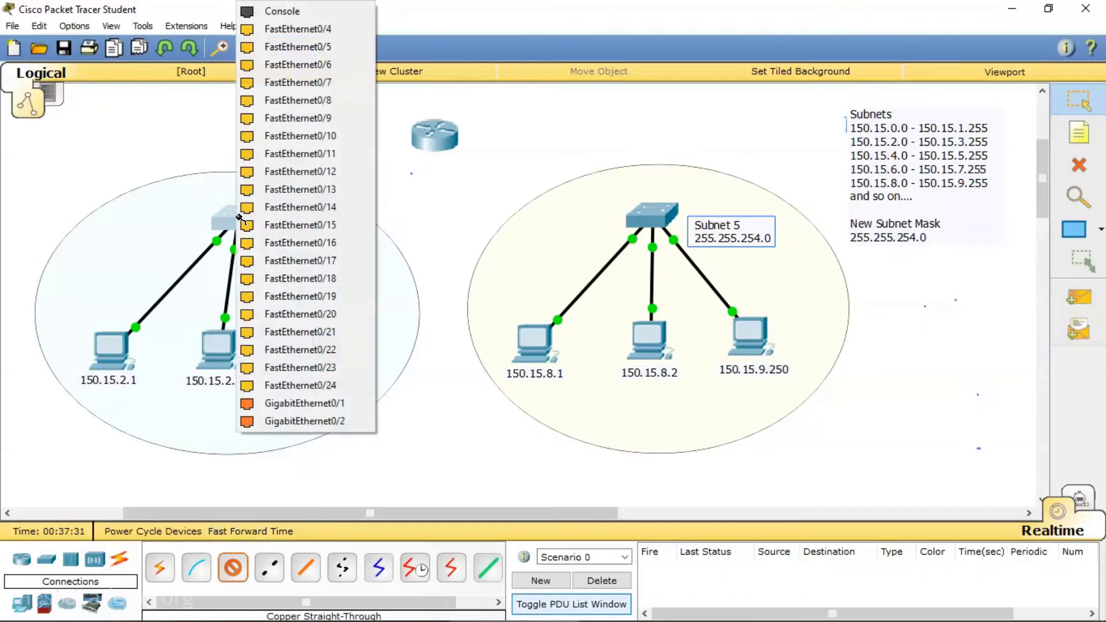
{"action": "left_click", "coordinate": [305, 403]}
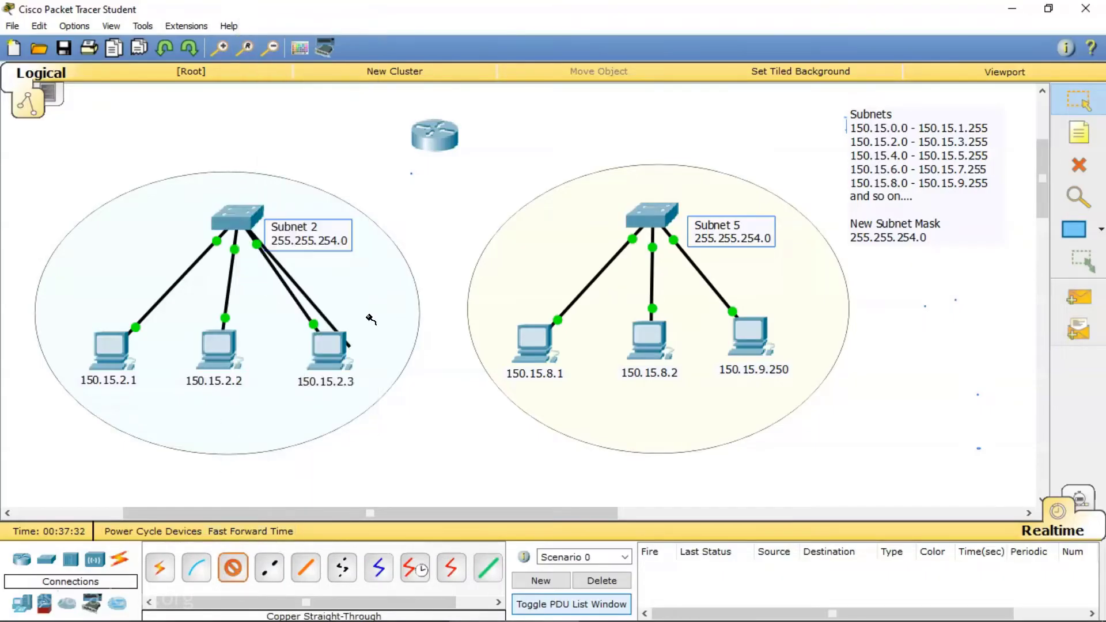
{"action": "left_click", "coordinate": [431, 134]}
{"action": "left_click", "coordinate": [460, 195]}
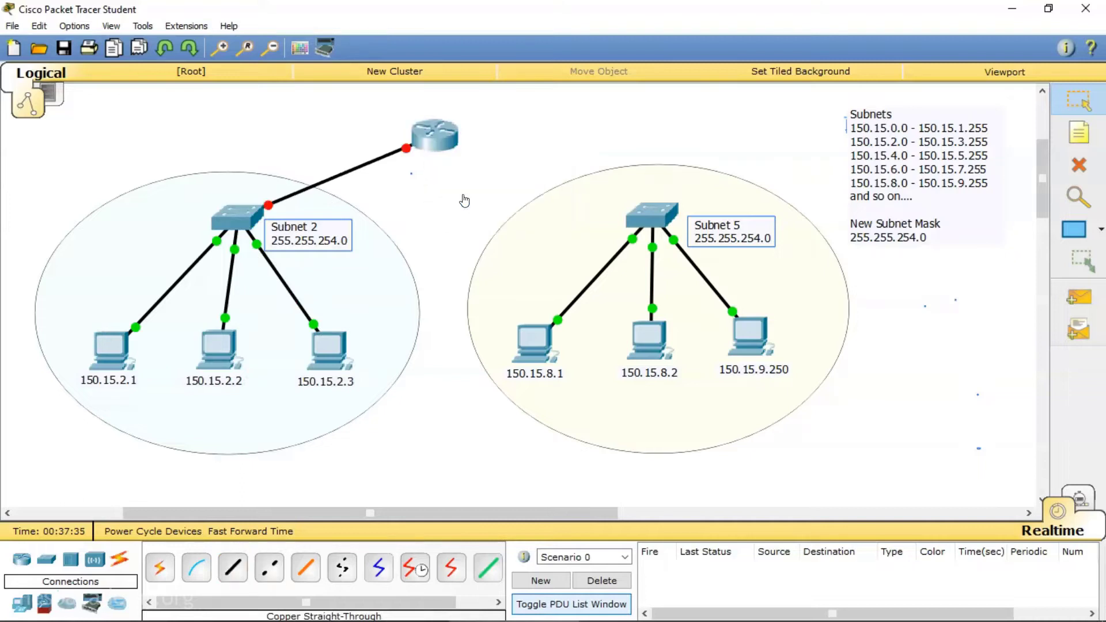
Connect the router's GigabitEthernet0/2 to the Subnet 5 switch with a copper straight-through cable
{"action": "left_click", "coordinate": [233, 567]}
{"action": "left_click", "coordinate": [446, 134]}
{"action": "left_click", "coordinate": [493, 196]}
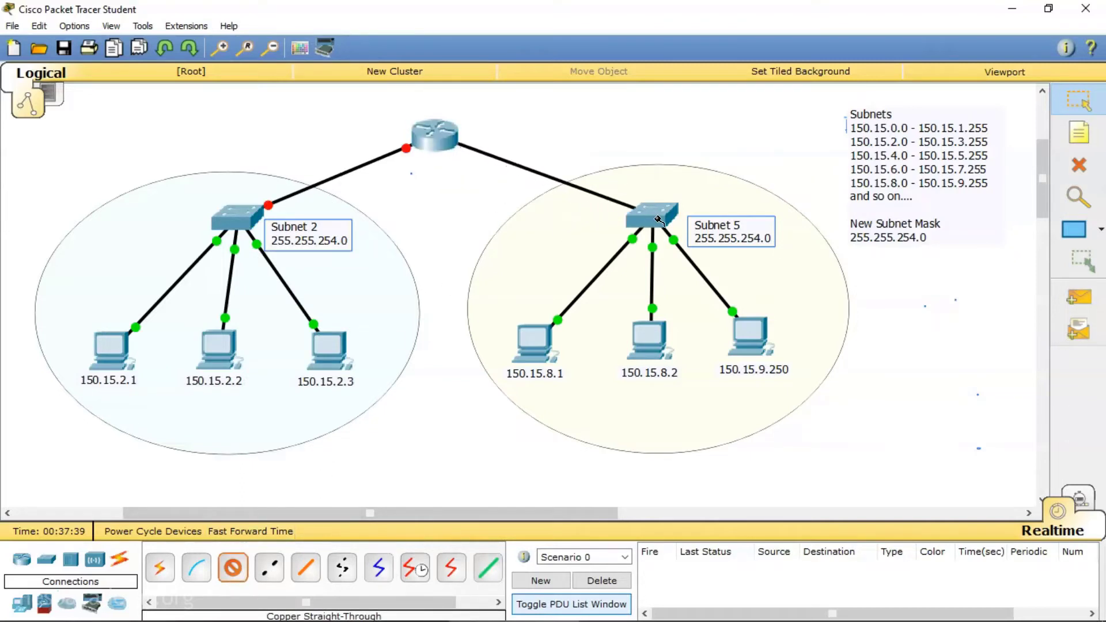
{"action": "left_click", "coordinate": [660, 222]}
{"action": "left_click", "coordinate": [663, 420]}
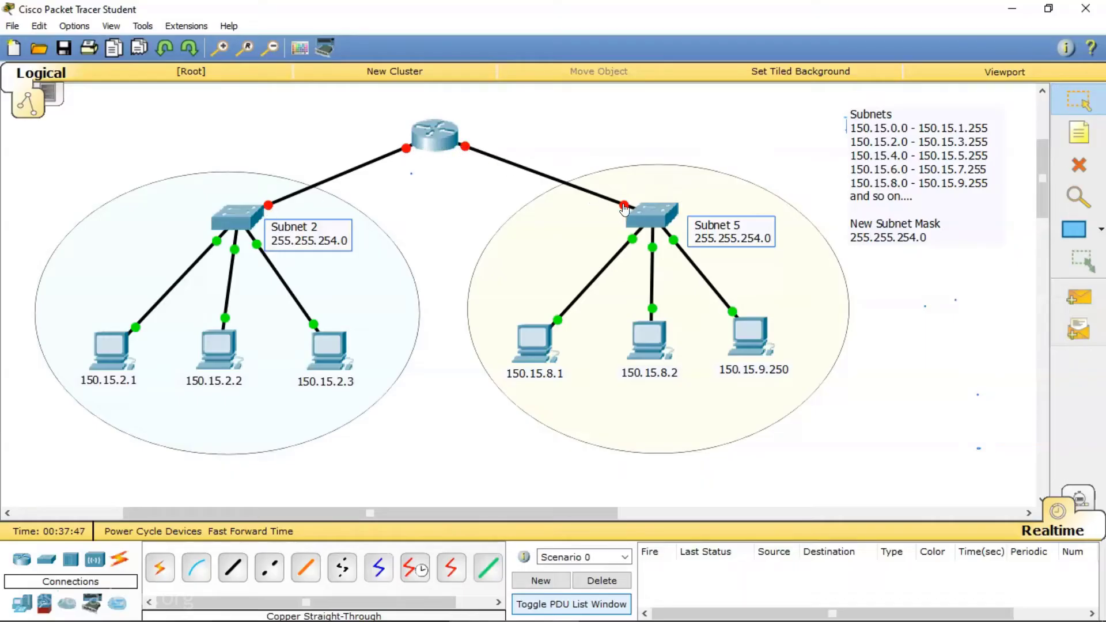
Add the note "Gig0/2" beside the router's link to Subnet 5
{"action": "left_click", "coordinate": [1079, 134]}
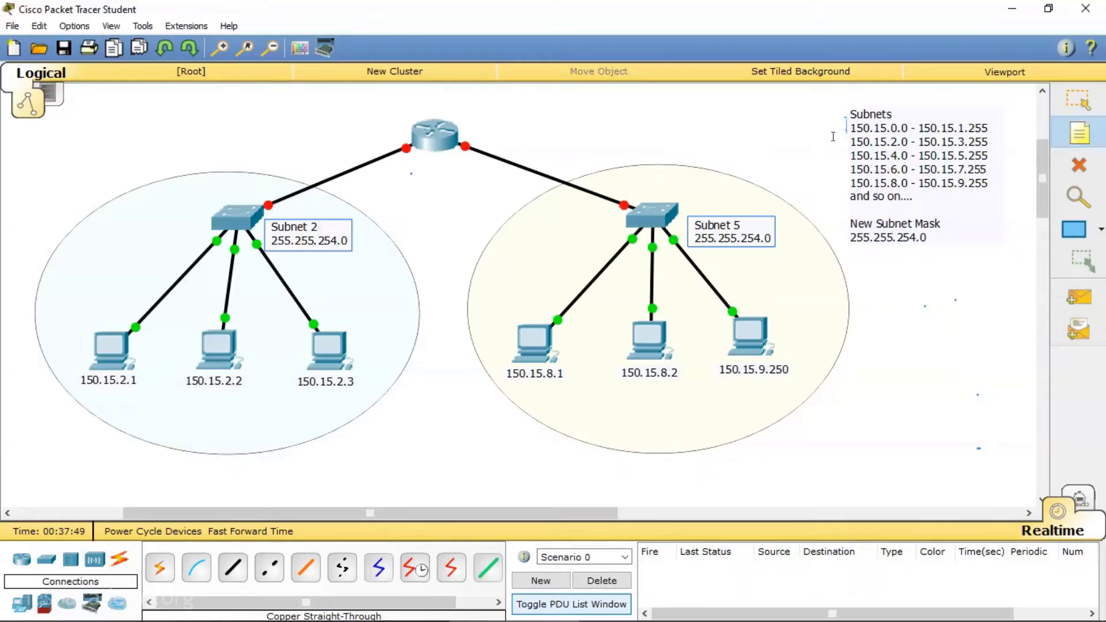
{"action": "left_click", "coordinate": [628, 151]}
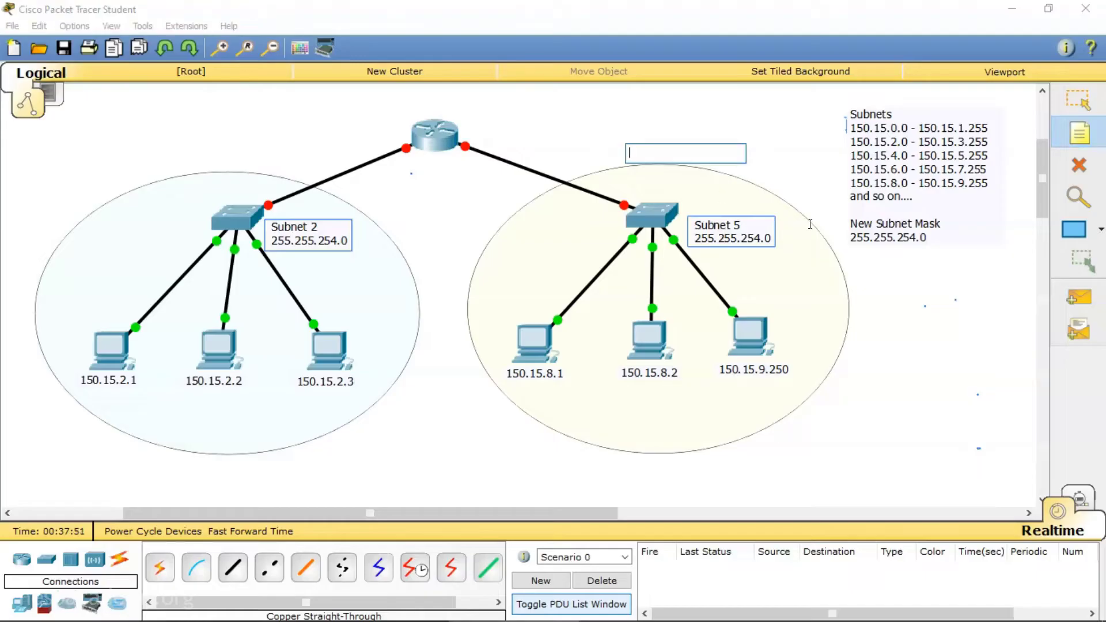
{"action": "left_click", "coordinate": [484, 144]}
{"action": "type", "text": "Gig0"}
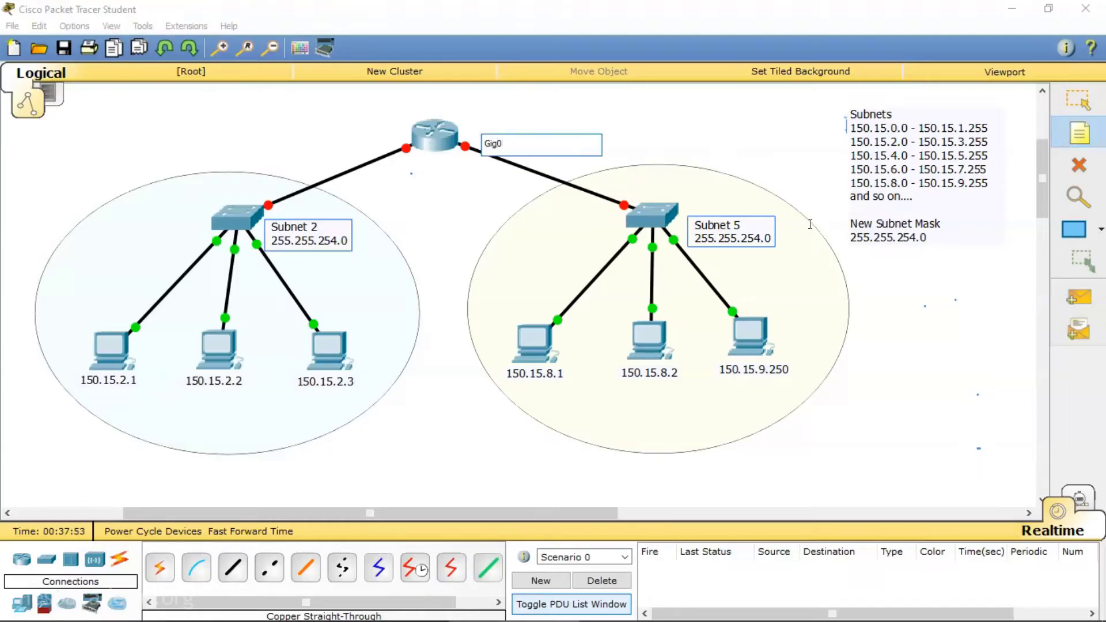
{"action": "type", "text": "/2"}
{"action": "key", "text": "Escape"}
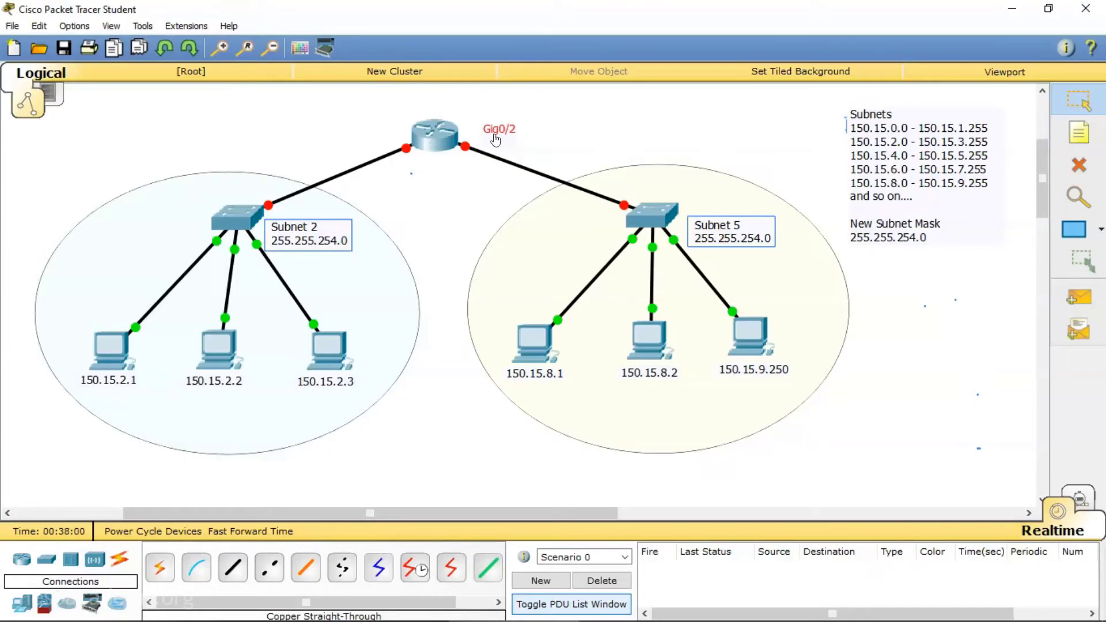
Add the note "Gig0/1" beside the router's link to Subnet 2
{"action": "left_click", "coordinate": [1078, 133]}
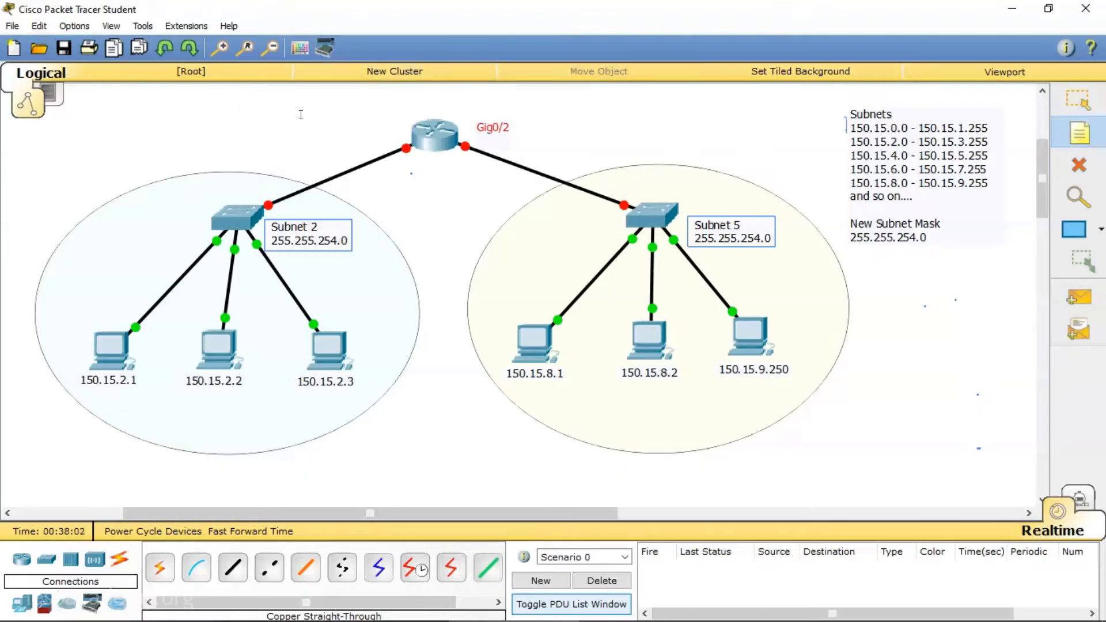
{"action": "left_click", "coordinate": [415, 140]}
{"action": "key", "text": "Escape"}
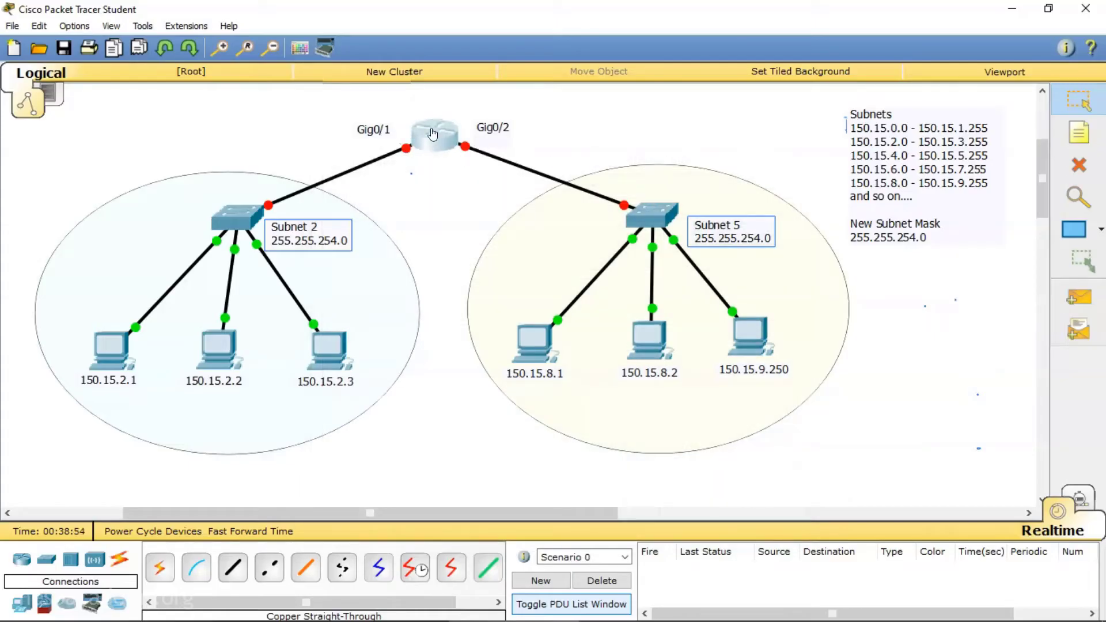
Configure the router's GigabitEthernet0/1 interface with IP address 150.15.2.100 and subnet mask 255.255.254.0
{"action": "left_click", "coordinate": [433, 134]}
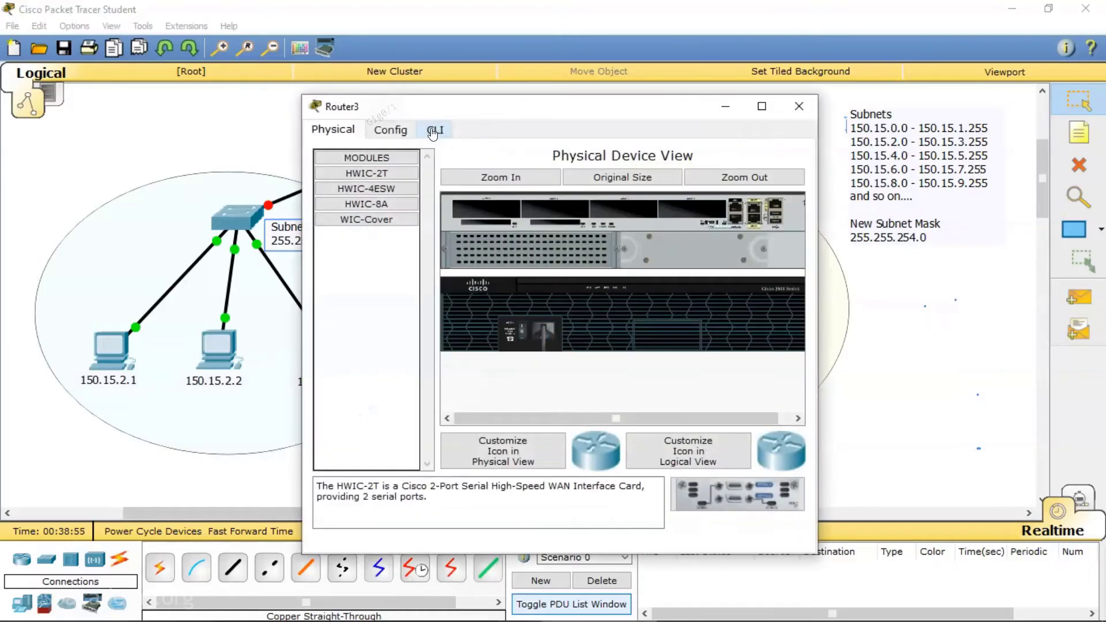
{"action": "left_click", "coordinate": [396, 131]}
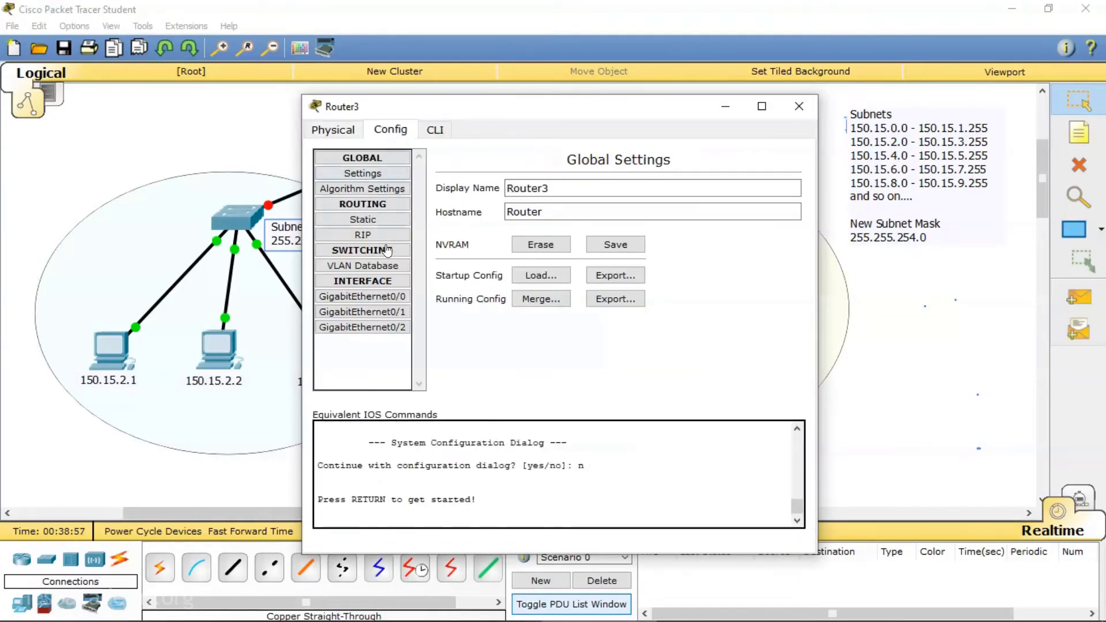
{"action": "left_click", "coordinate": [362, 312]}
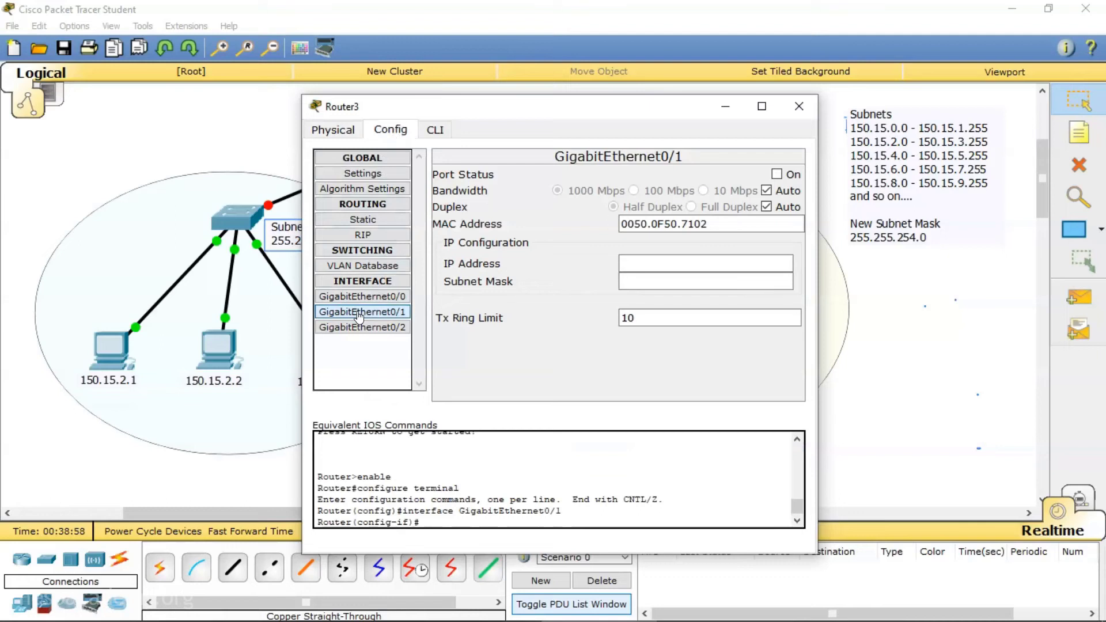
{"action": "left_click", "coordinate": [629, 265]}
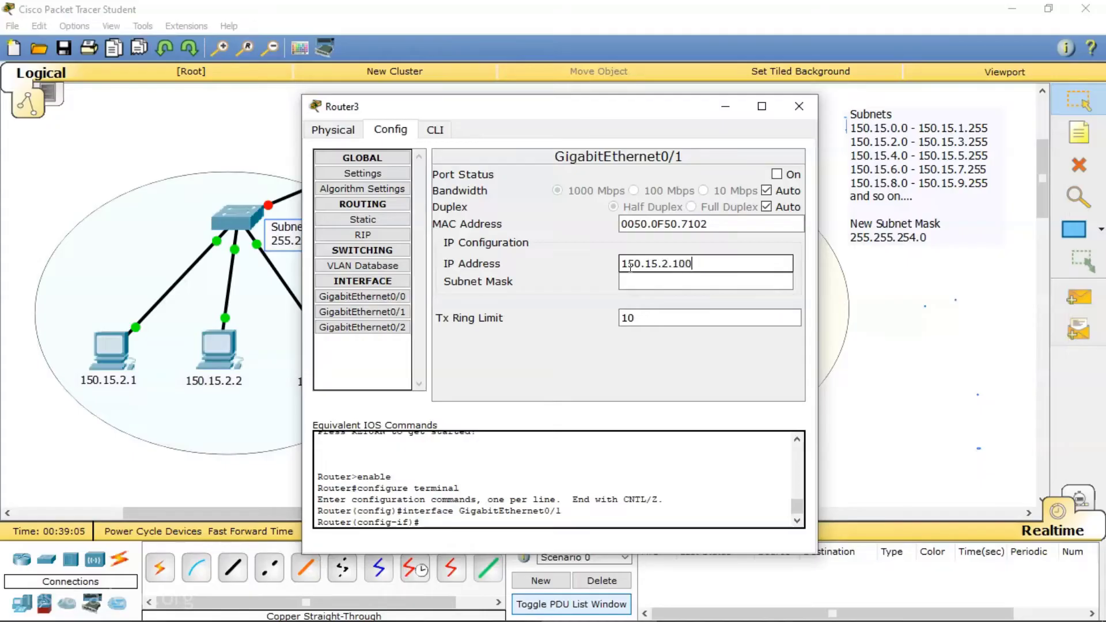
{"action": "left_click", "coordinate": [653, 283]}
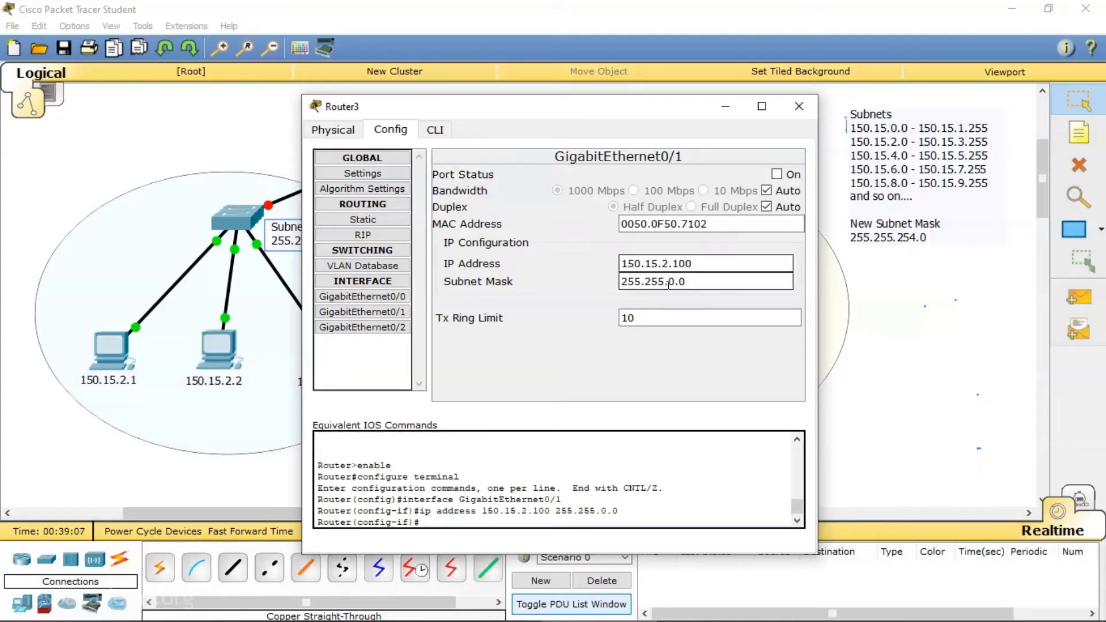
{"action": "type", "text": "254"}
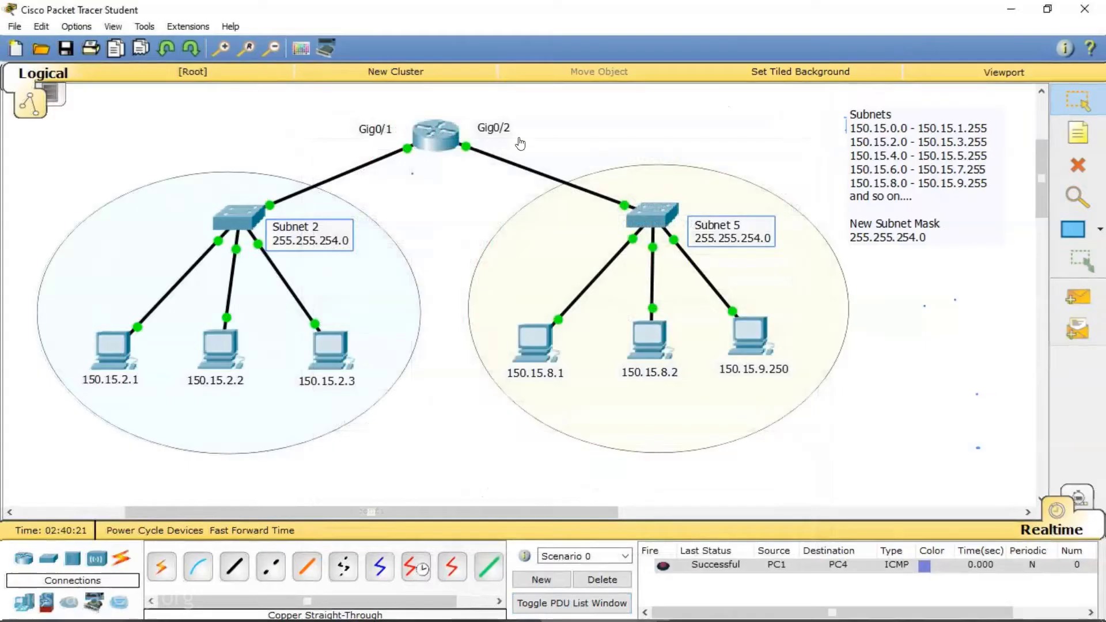
{"action": "left_click", "coordinate": [369, 312]}
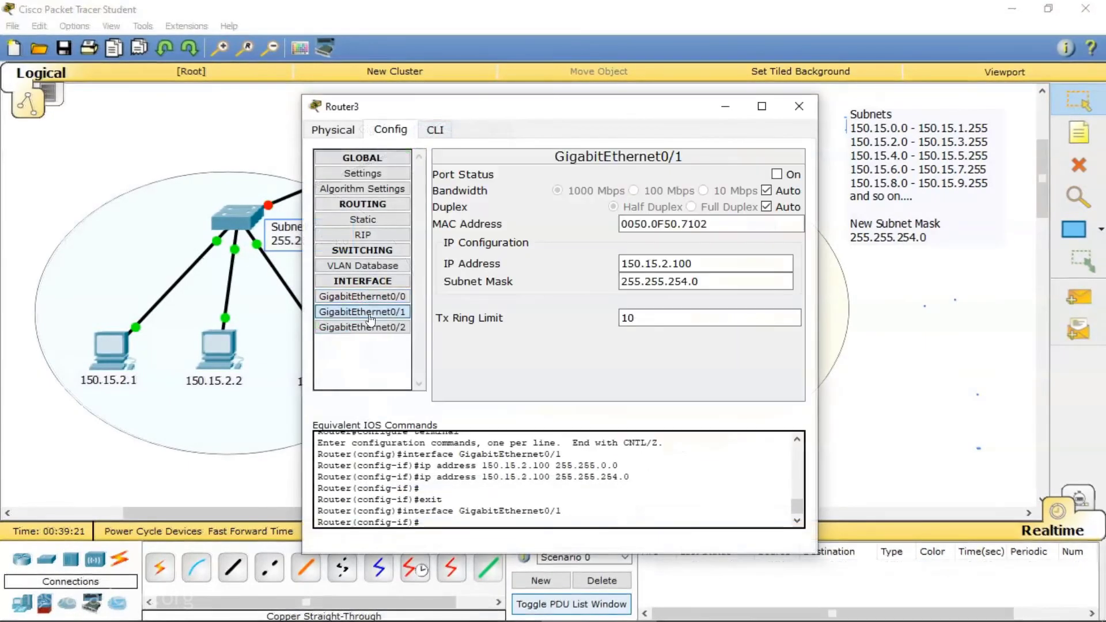
Turn on the port of the router's GigabitEthernet0/1 interface and close the router's configuration
{"action": "left_click_drag", "start_coordinate": [658, 109], "coordinate": [873, 73]}
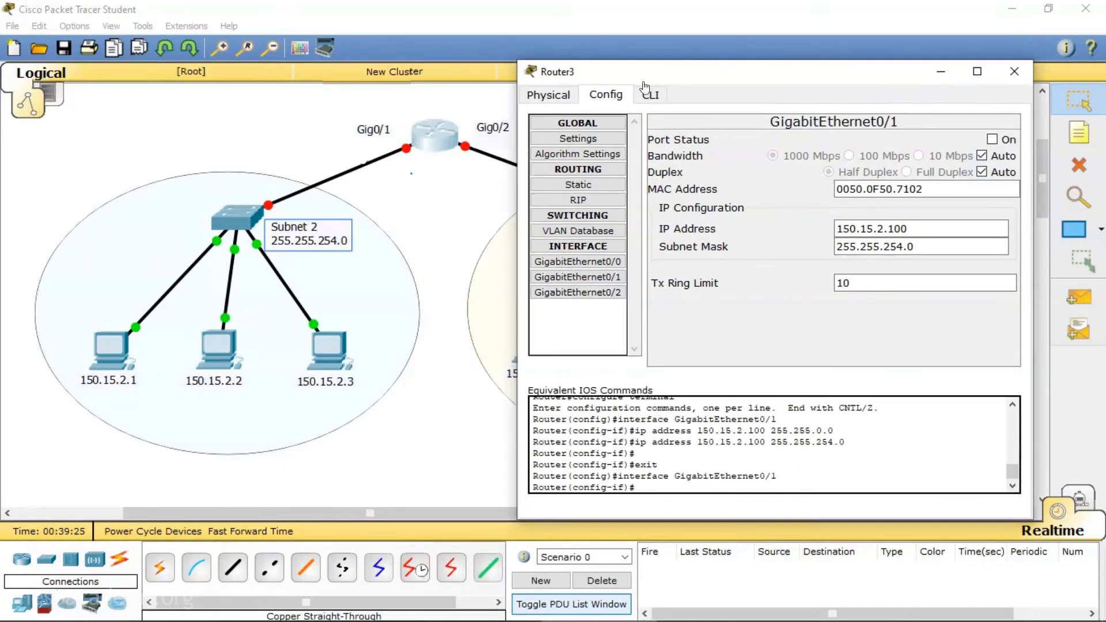
{"action": "left_click", "coordinate": [991, 140]}
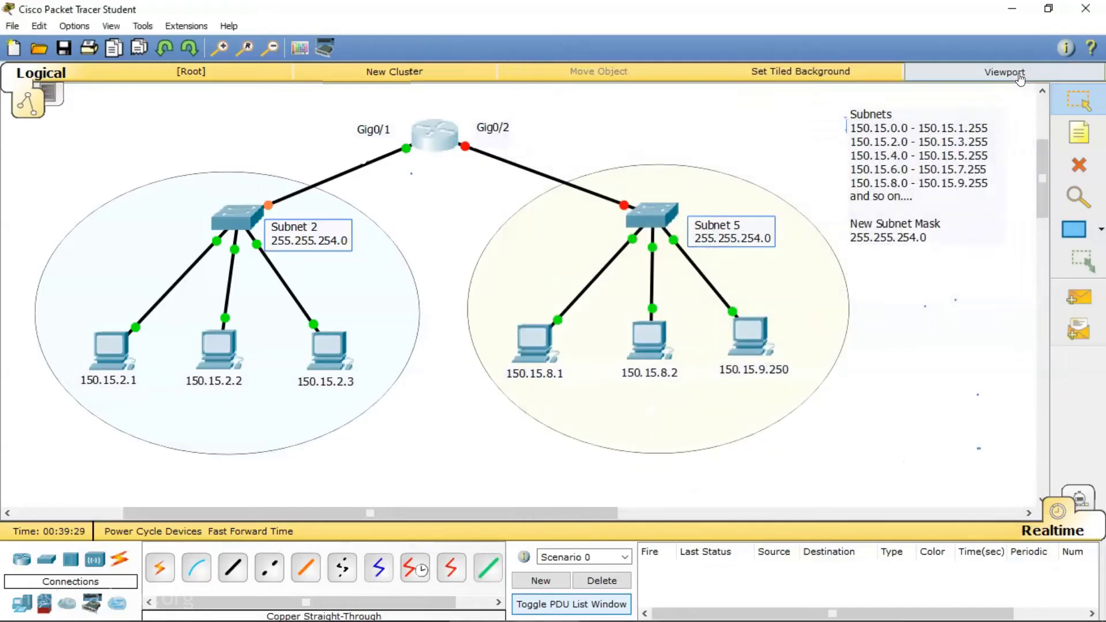
{"action": "left_click", "coordinate": [1014, 71]}
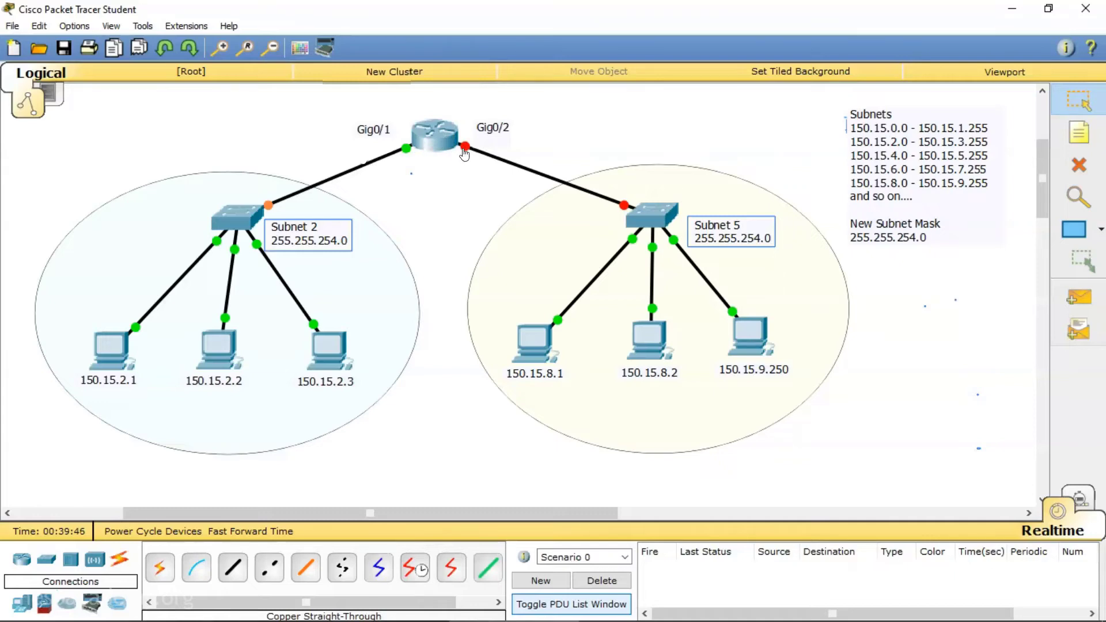
Configure the router's GigabitEthernet0/2 interface with IP address 150.15.9.100 and subnet mask 255.255.254.0, and turn its port on
{"action": "left_click", "coordinate": [438, 138]}
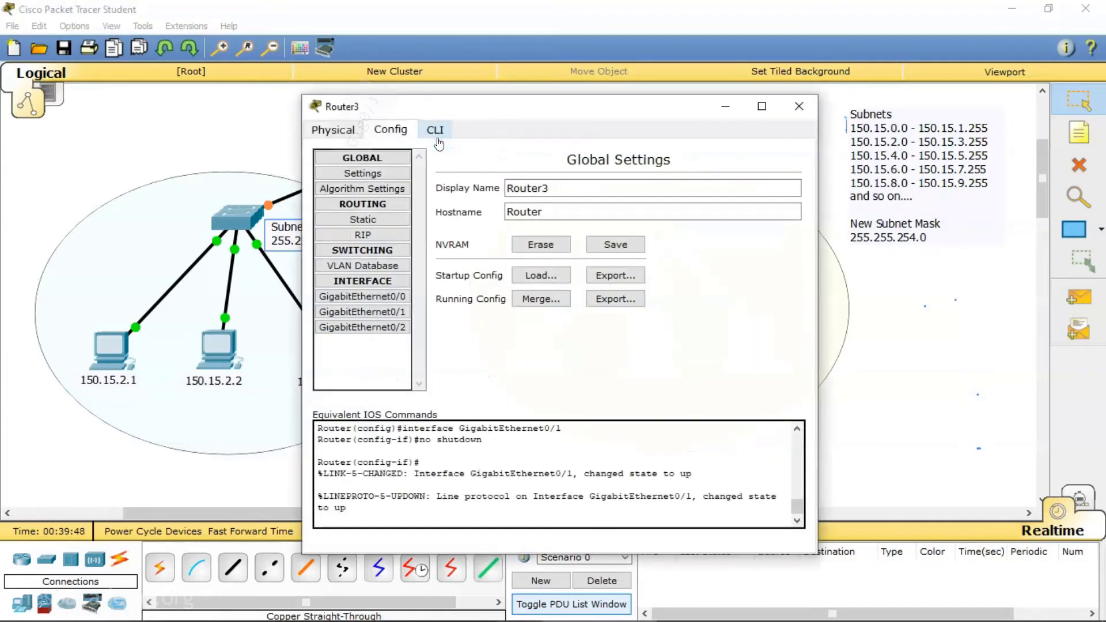
{"action": "left_click", "coordinate": [396, 327]}
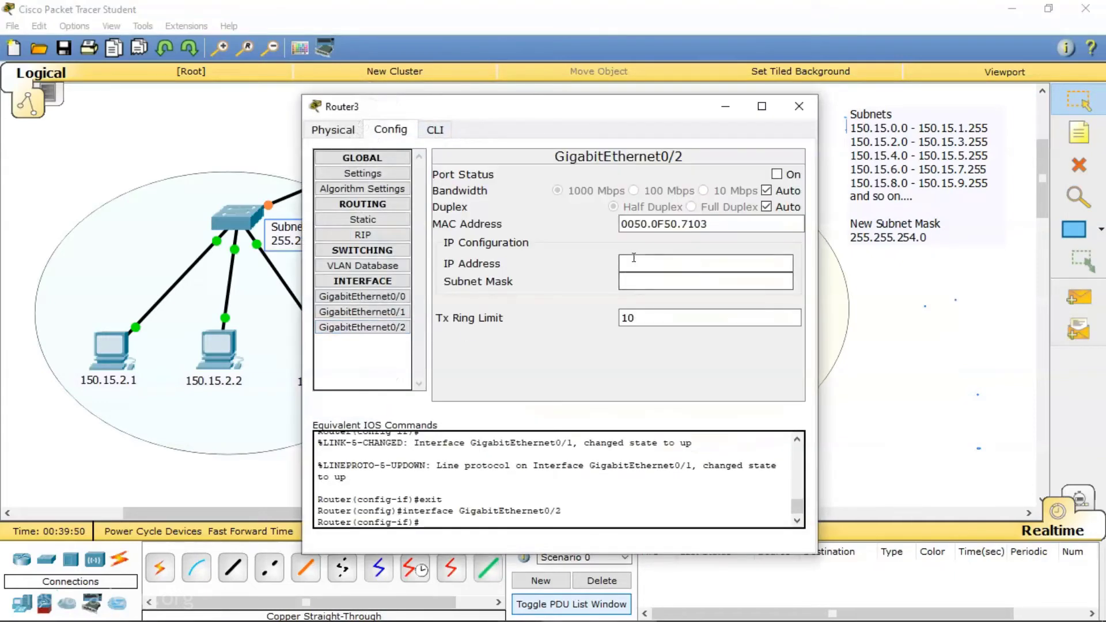
{"action": "left_click", "coordinate": [634, 258]}
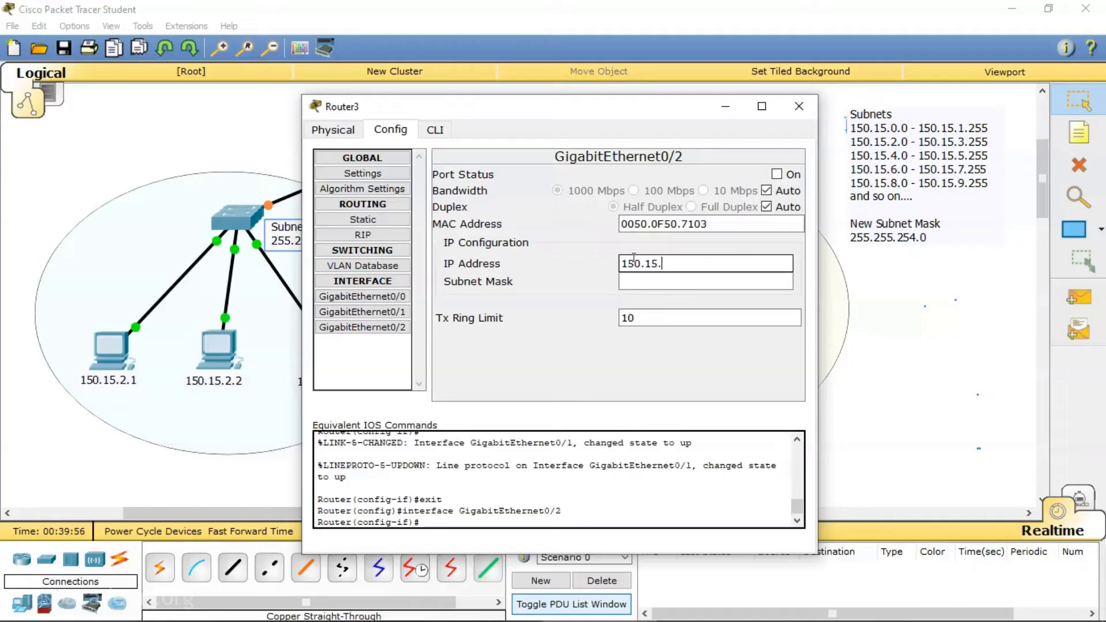
{"action": "type", "text": "150.15.9."}
{"action": "left_click", "coordinate": [657, 282]}
{"action": "type", "text": "255.255.254.0"}
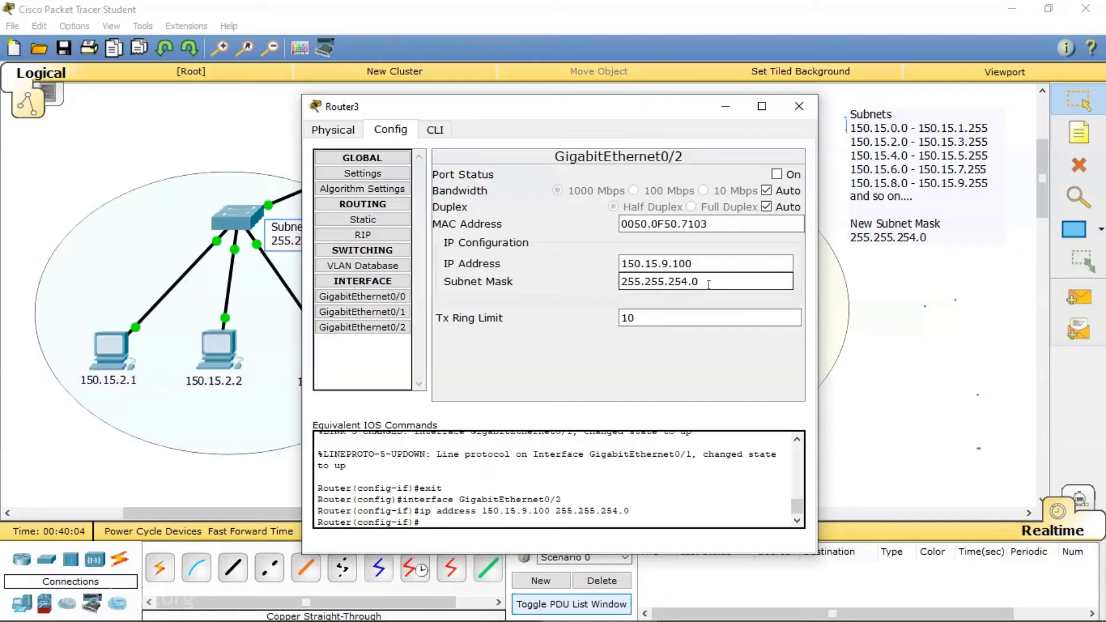
{"action": "left_click", "coordinate": [776, 174]}
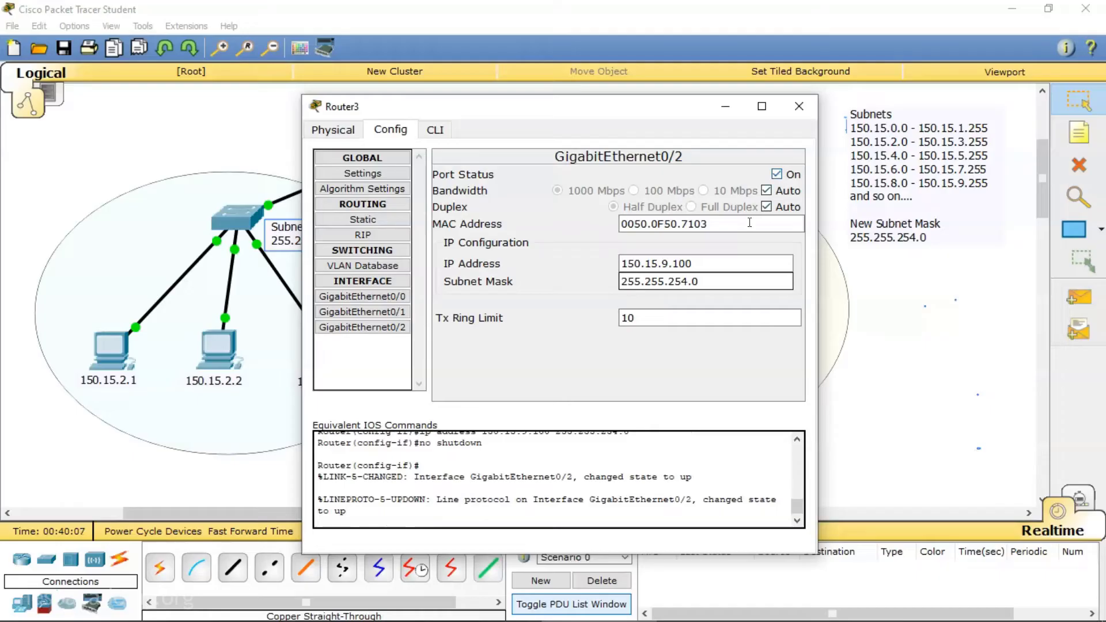
{"action": "left_click", "coordinate": [795, 114]}
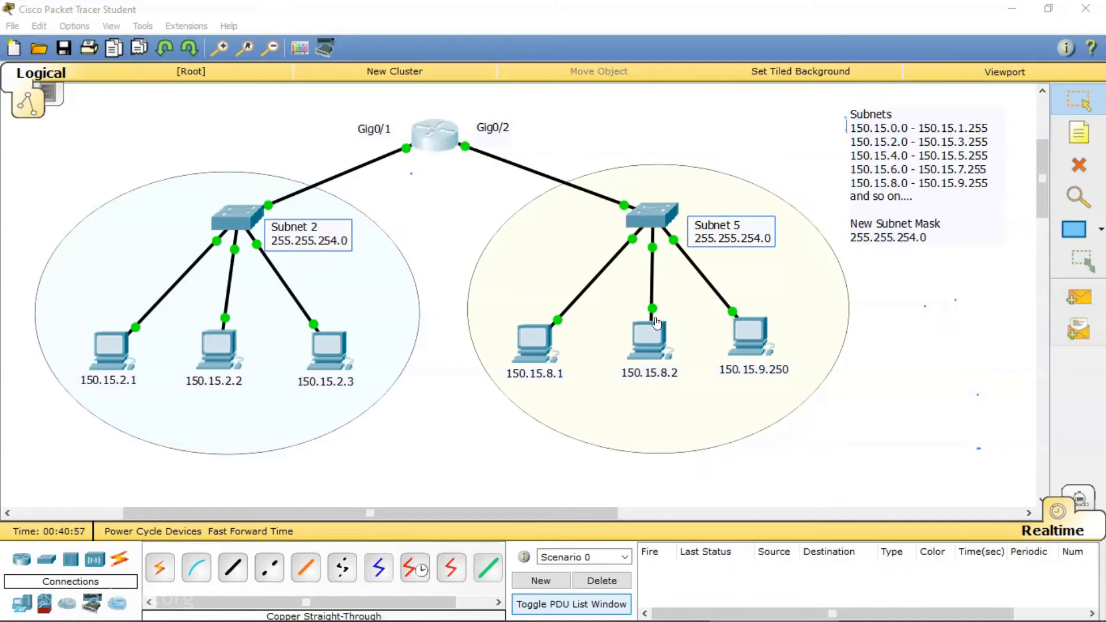
Check the IP addresses assigned to the router's GigabitEthernet0/1 and GigabitEthernet0/2 interfaces
{"action": "left_click", "coordinate": [429, 138]}
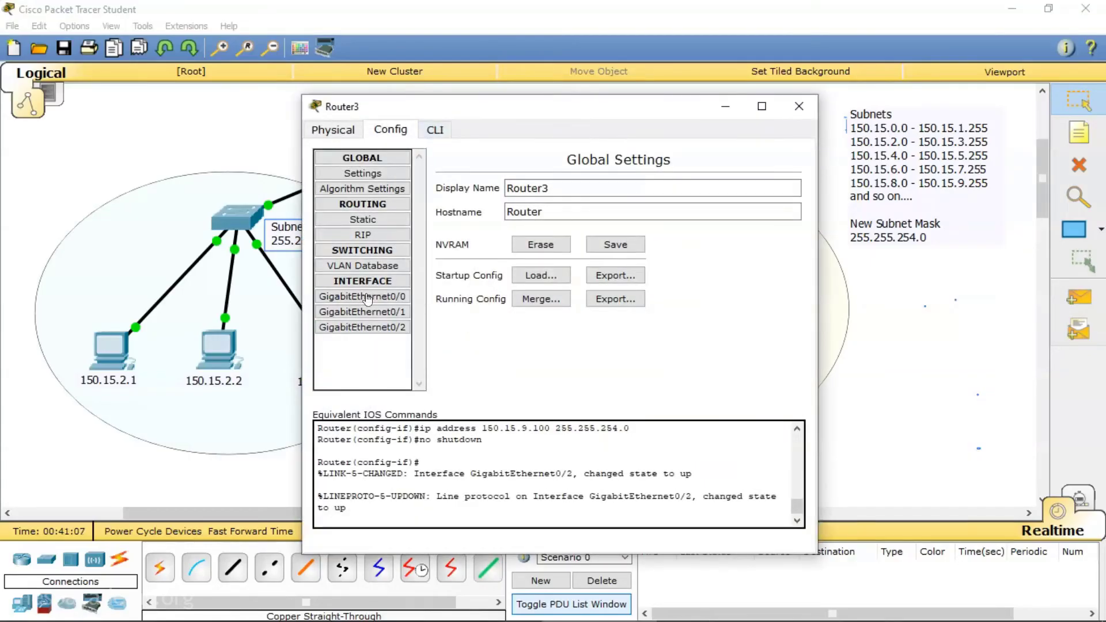
{"action": "left_click", "coordinate": [363, 311]}
{"action": "left_click", "coordinate": [633, 265]}
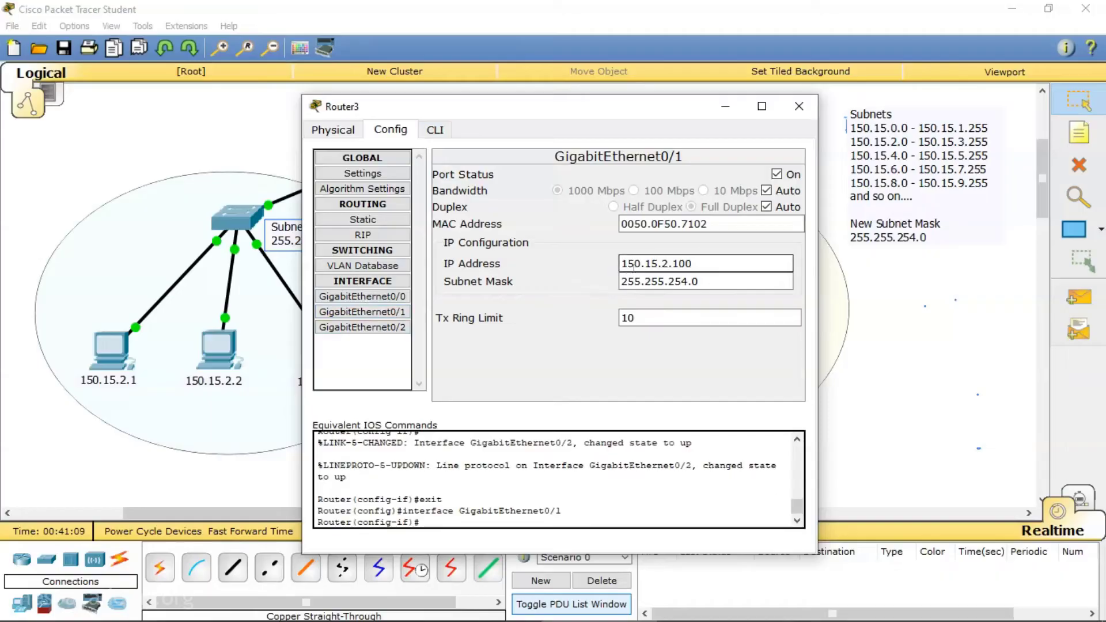
{"action": "left_click", "coordinate": [798, 106]}
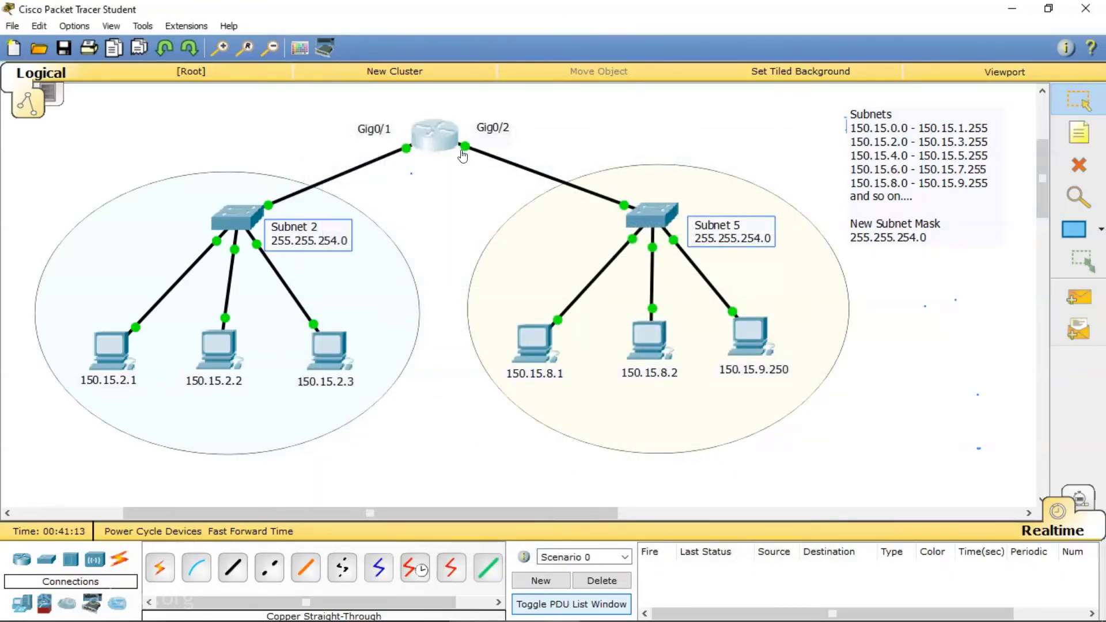
{"action": "left_click", "coordinate": [433, 140]}
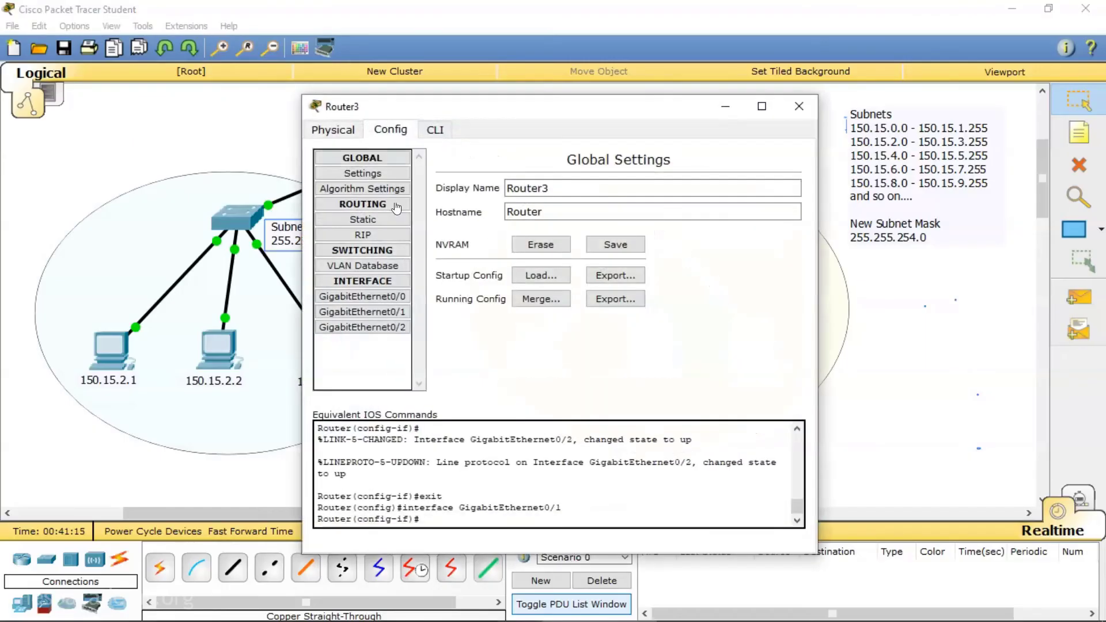
{"action": "left_click", "coordinate": [366, 326]}
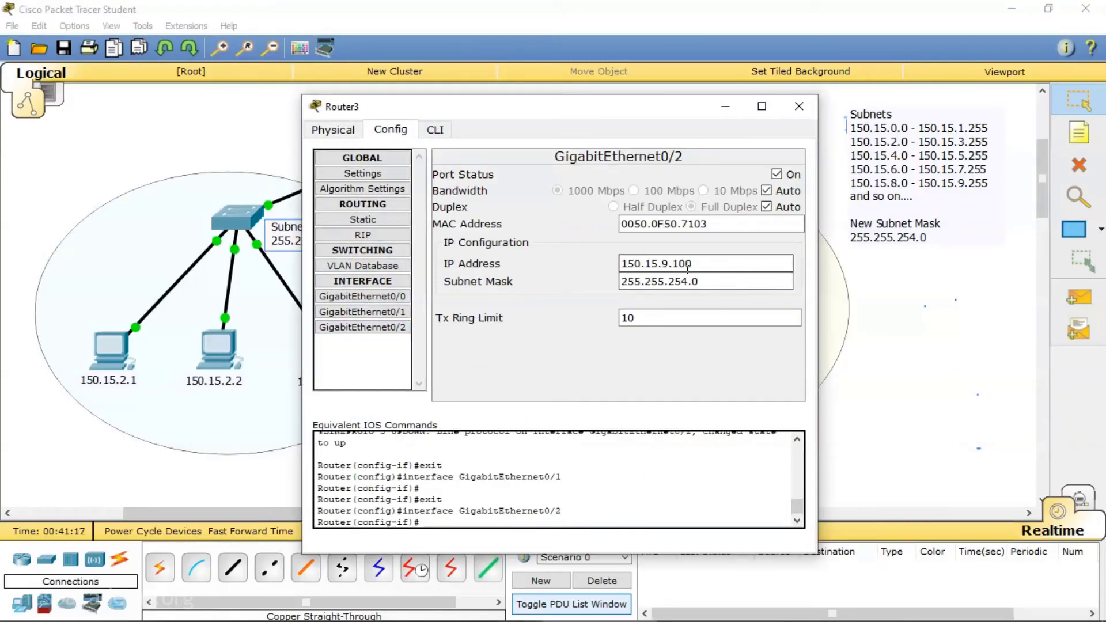
{"action": "left_click", "coordinate": [785, 115]}
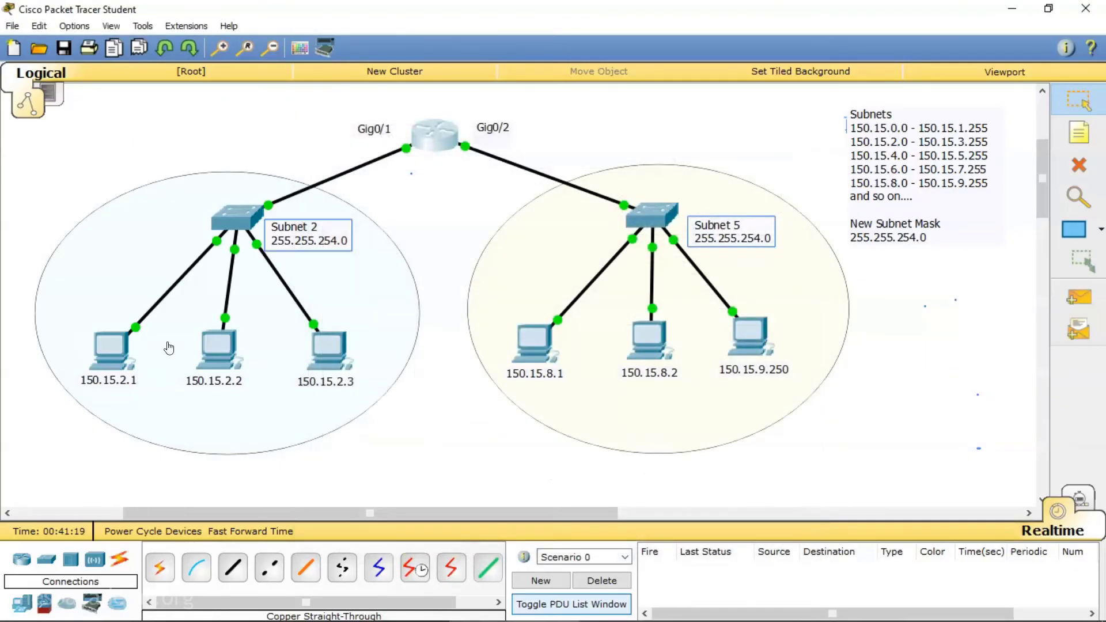
Set the default gateway of PC 150.15.2.1 in Subnet 2 to 150.15.2.100 and copy the address
{"action": "left_click", "coordinate": [130, 346]}
{"action": "left_click", "coordinate": [353, 220]}
{"action": "left_click", "coordinate": [474, 268]}
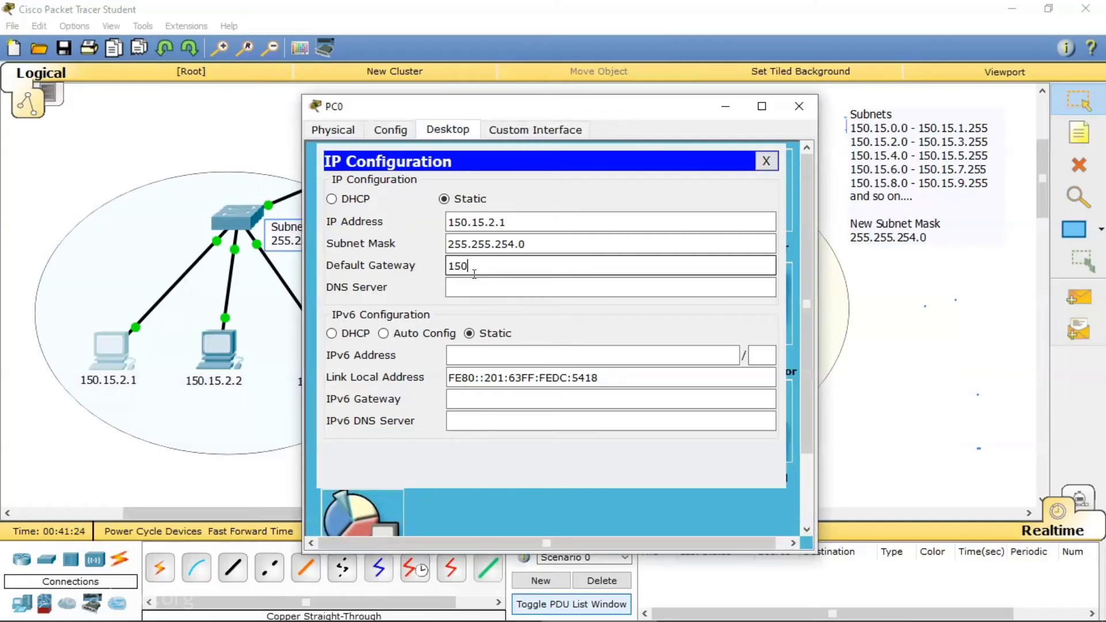
{"action": "type", "text": "150.15.2.100"}
{"action": "triple_click", "coordinate": [474, 274]}
{"action": "key", "text": "ctrl+c"}
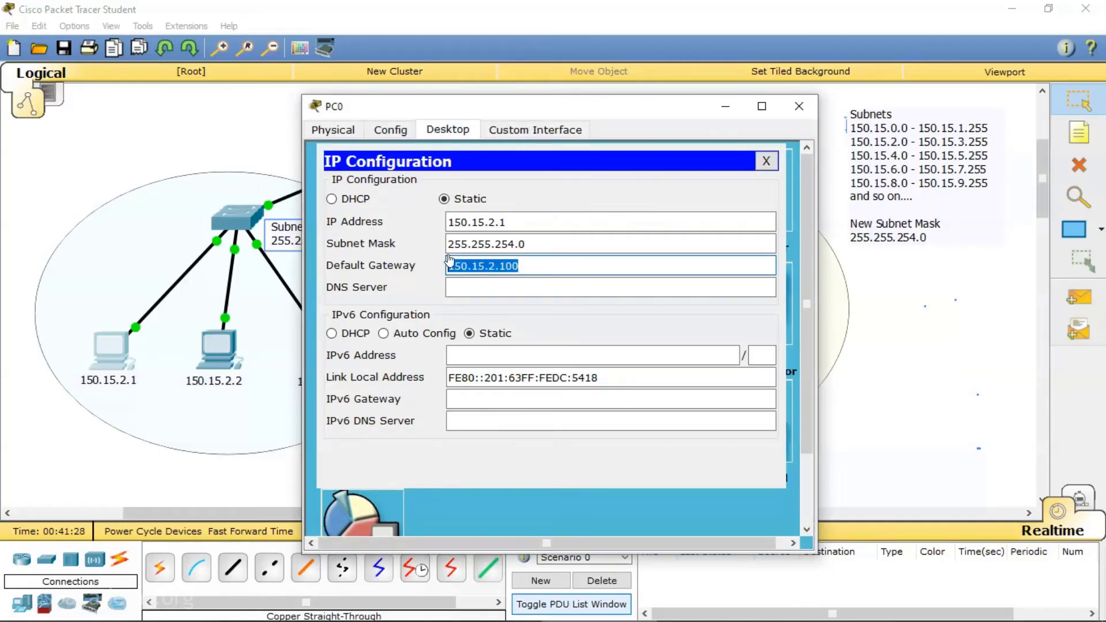
{"action": "left_click", "coordinate": [799, 106]}
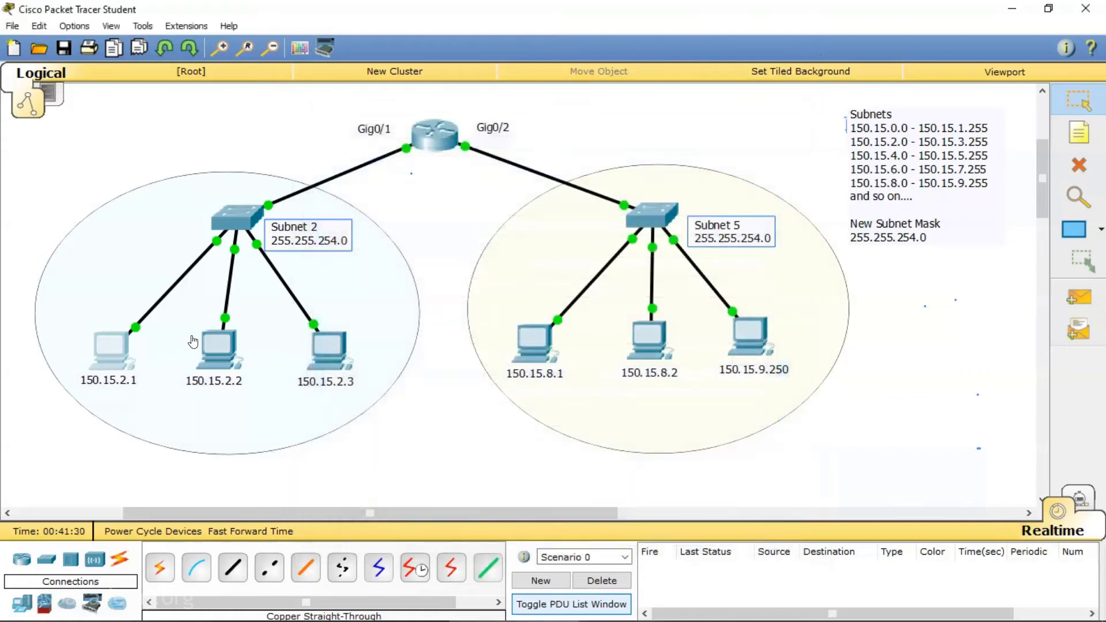
Set the default gateway of PC 150.15.2.2 in Subnet 2 to the copied address 150.15.2.100
{"action": "left_click", "coordinate": [215, 348]}
{"action": "left_click", "coordinate": [337, 201]}
{"action": "left_click", "coordinate": [460, 264]}
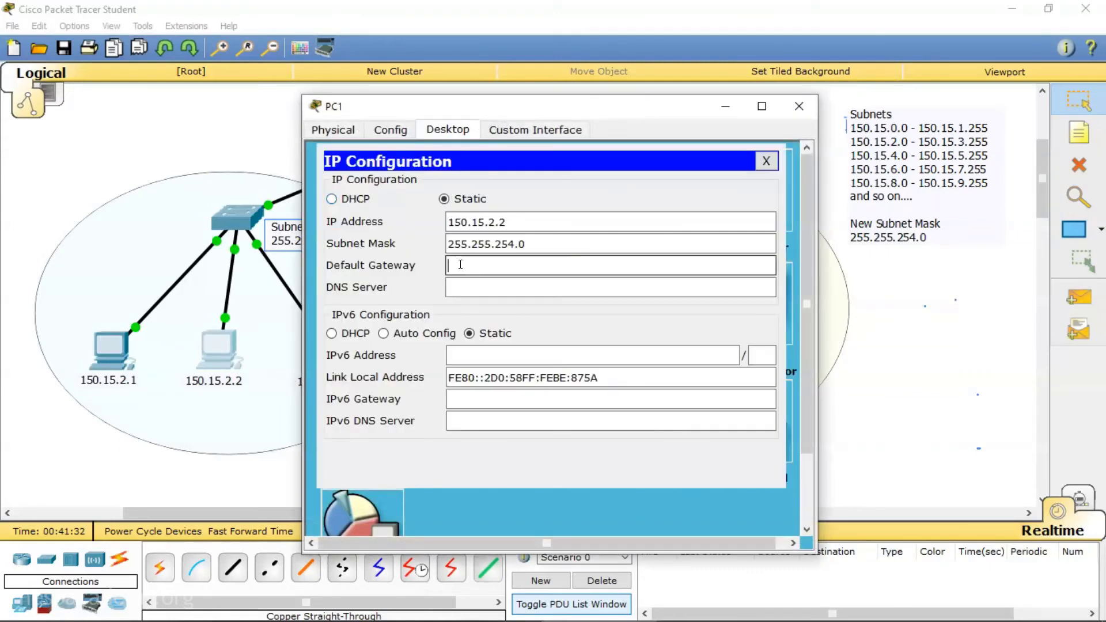
{"action": "key", "text": "ctrl+v"}
{"action": "left_click", "coordinate": [798, 106]}
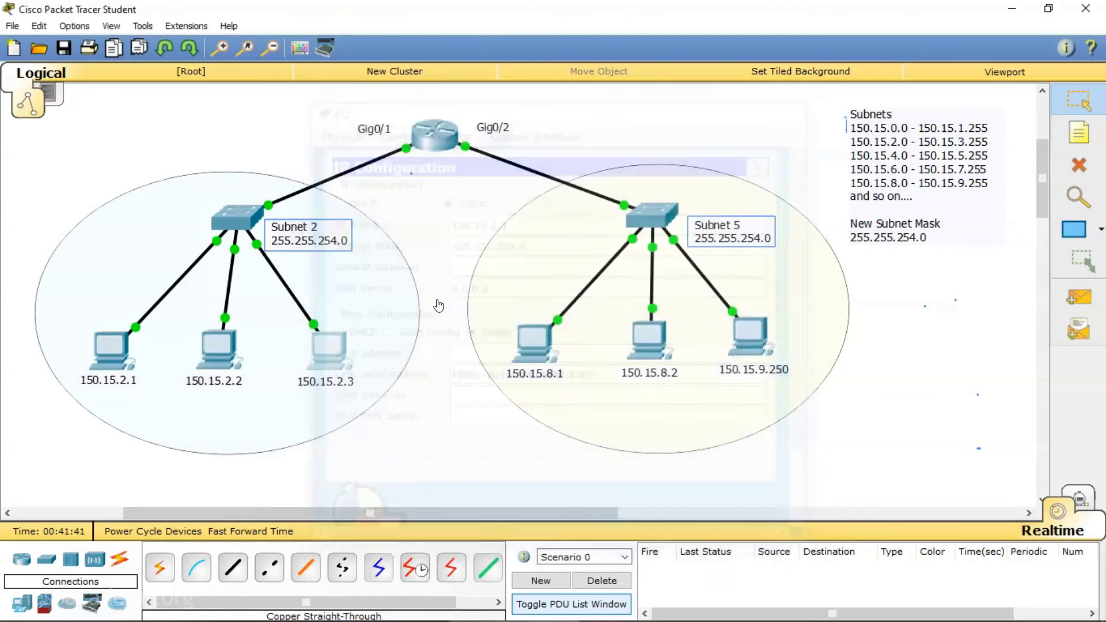
Set the default gateway of PC 150.15.2.3 in Subnet 2 to the copied address 150.15.2.100
{"action": "left_click", "coordinate": [345, 344]}
{"action": "left_click", "coordinate": [357, 189]}
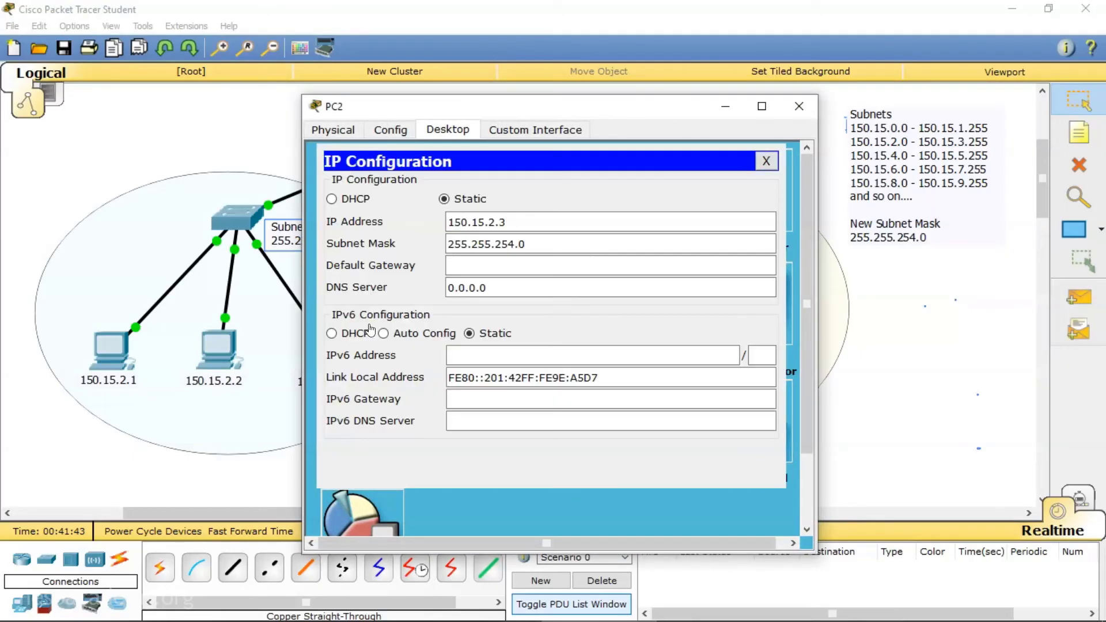
{"action": "left_click", "coordinate": [480, 271]}
{"action": "key", "text": "ctrl+v"}
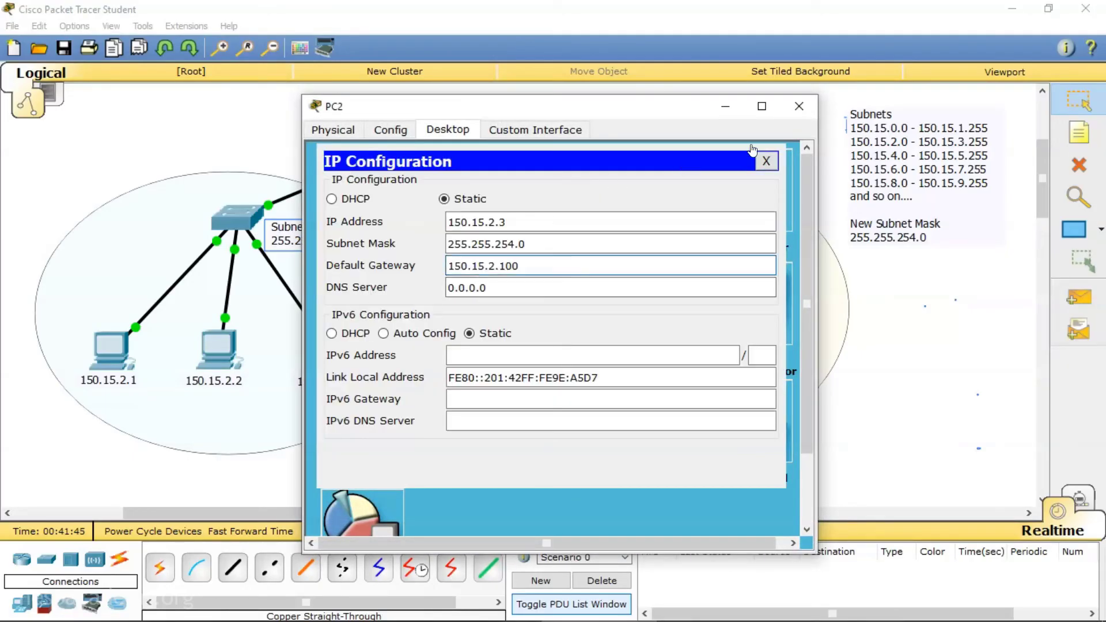
{"action": "left_click", "coordinate": [797, 108]}
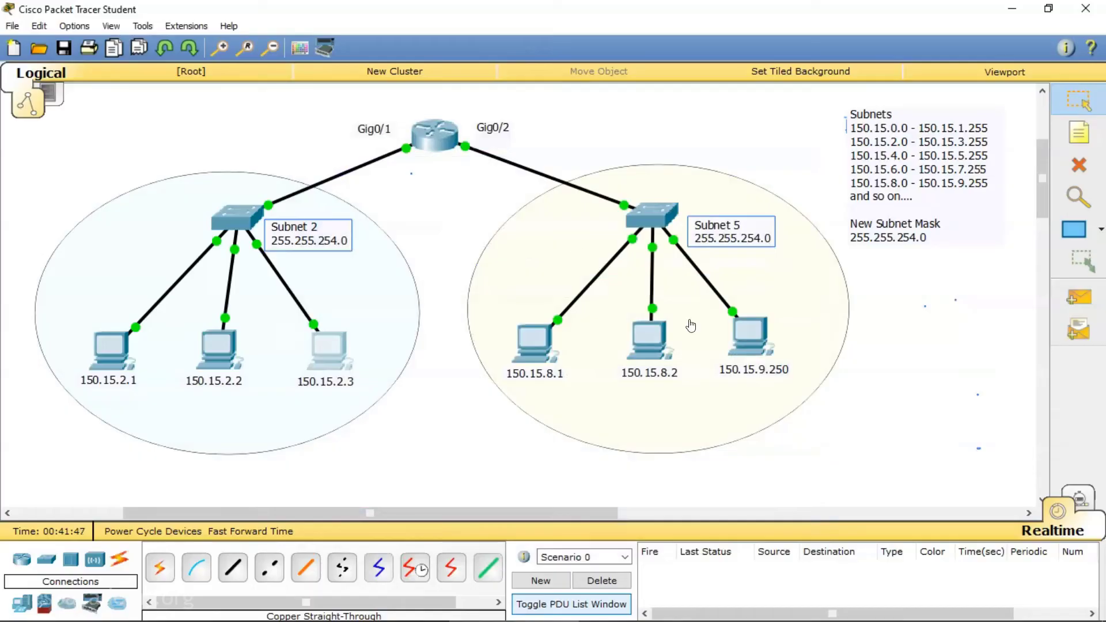
Set the default gateway of PC 150.15.8.1 in Subnet 5 to 150.15.9.100 and copy the address
{"action": "left_click", "coordinate": [532, 344]}
{"action": "left_click", "coordinate": [369, 202]}
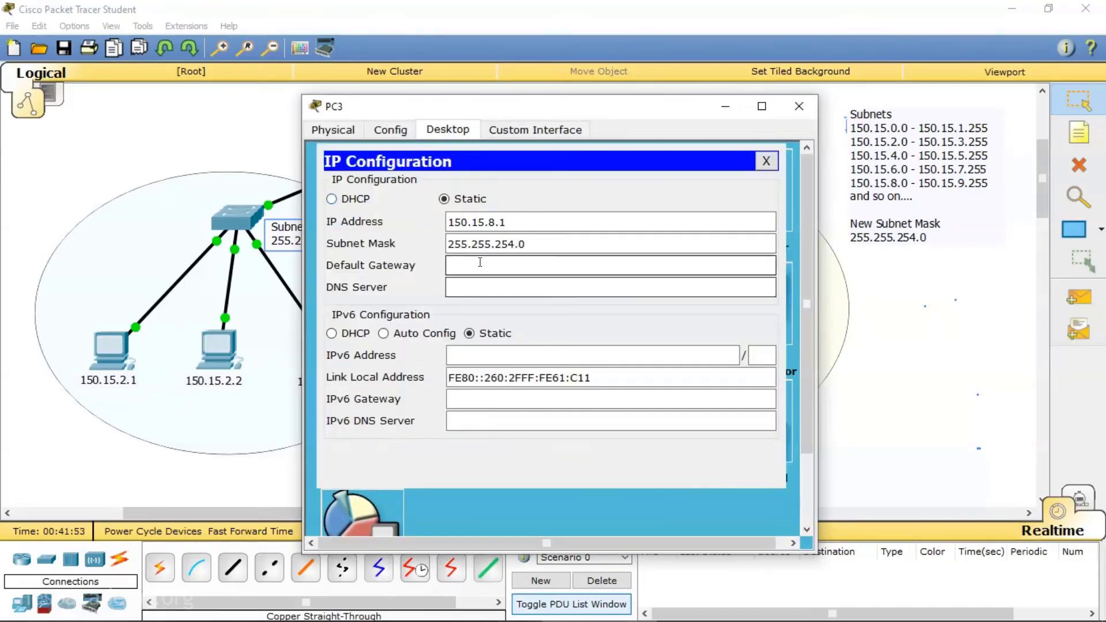
{"action": "left_click", "coordinate": [479, 263]}
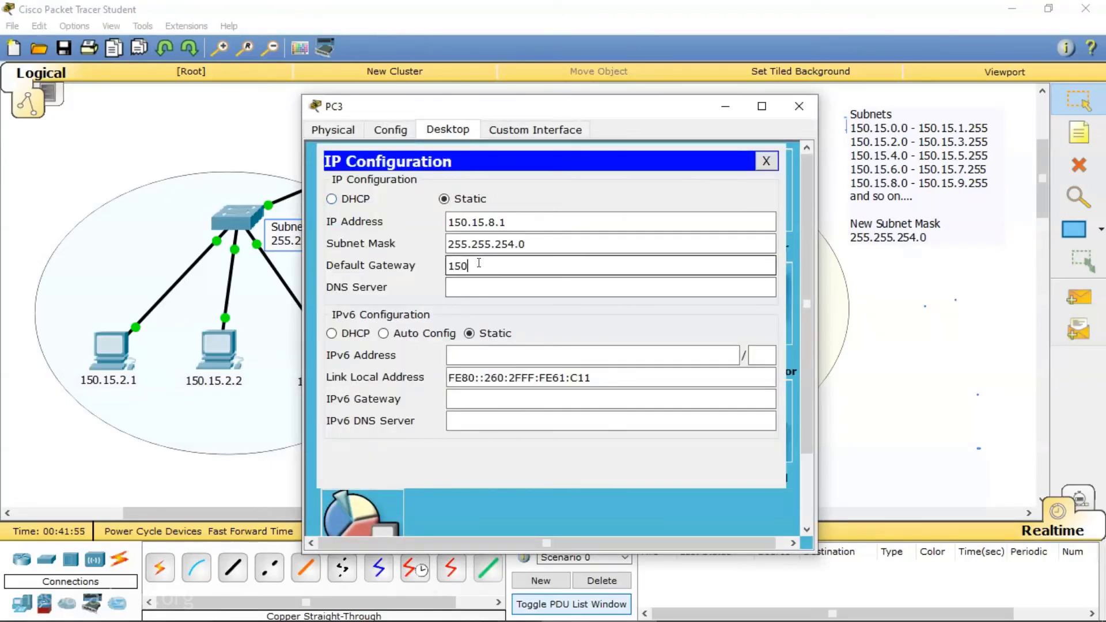
{"action": "type", "text": "150.15.9.100"}
{"action": "key", "text": "ctrl+a"}
{"action": "key", "text": "ctrl+c"}
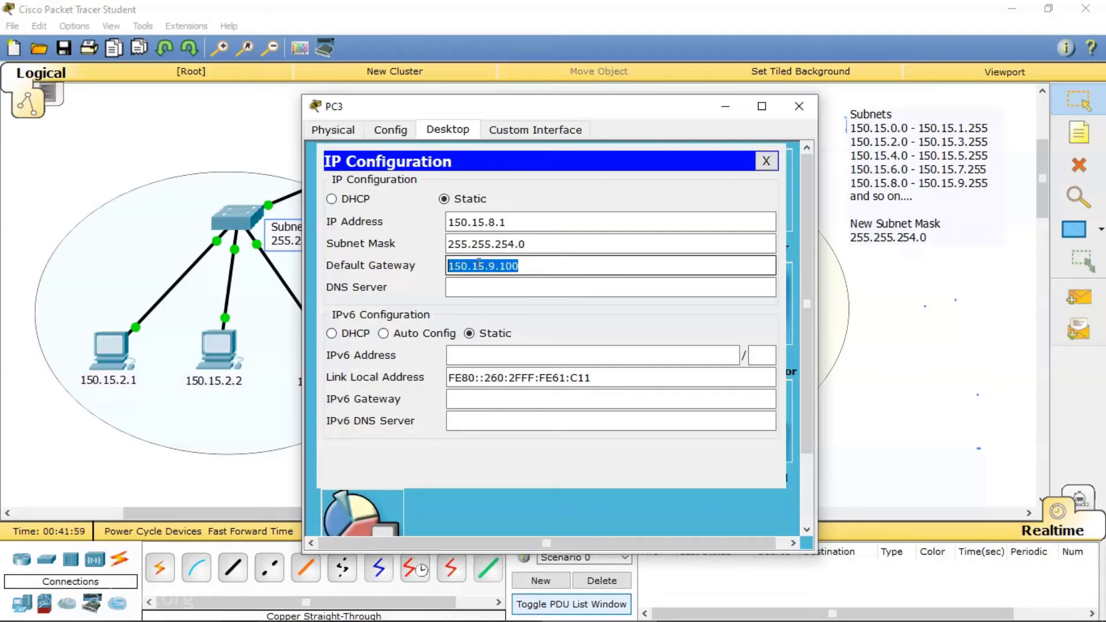
{"action": "left_click", "coordinate": [799, 106]}
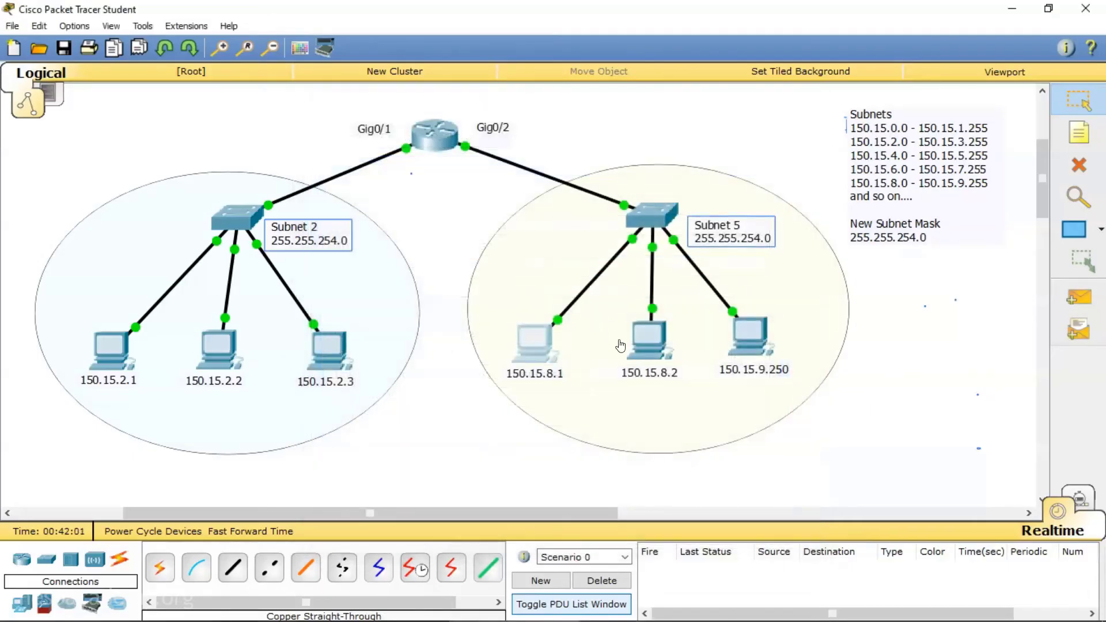
Set the default gateway of PC 150.15.8.2 in Subnet 5 to 150.15.9.100
{"action": "left_click", "coordinate": [644, 341]}
{"action": "left_click", "coordinate": [544, 259]}
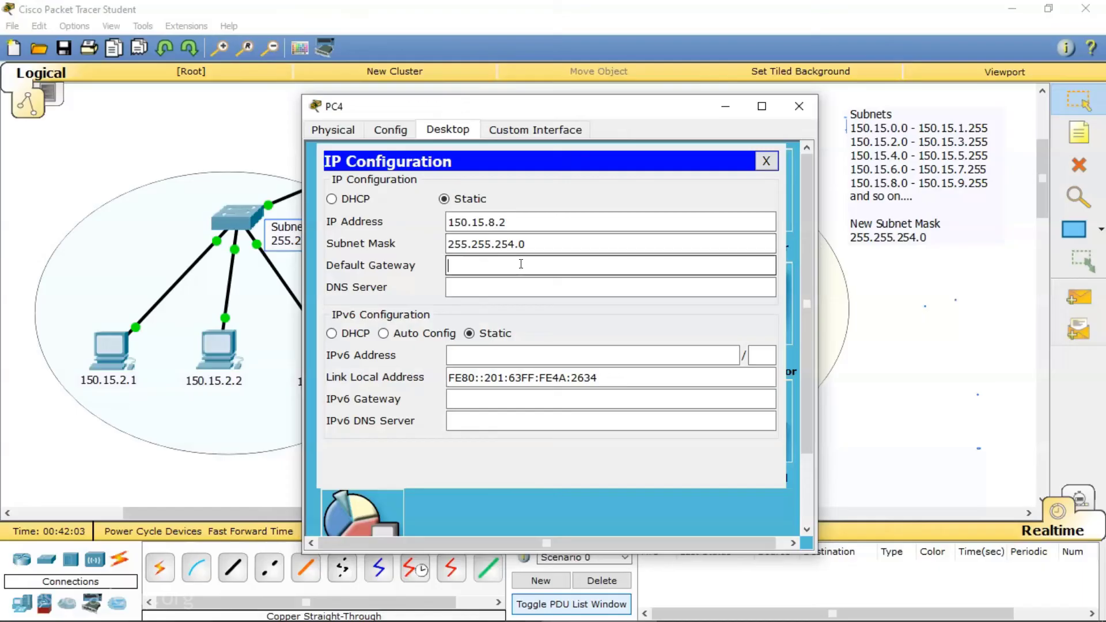
{"action": "type", "text": "150.15.9.100"}
{"action": "left_click", "coordinate": [800, 107]}
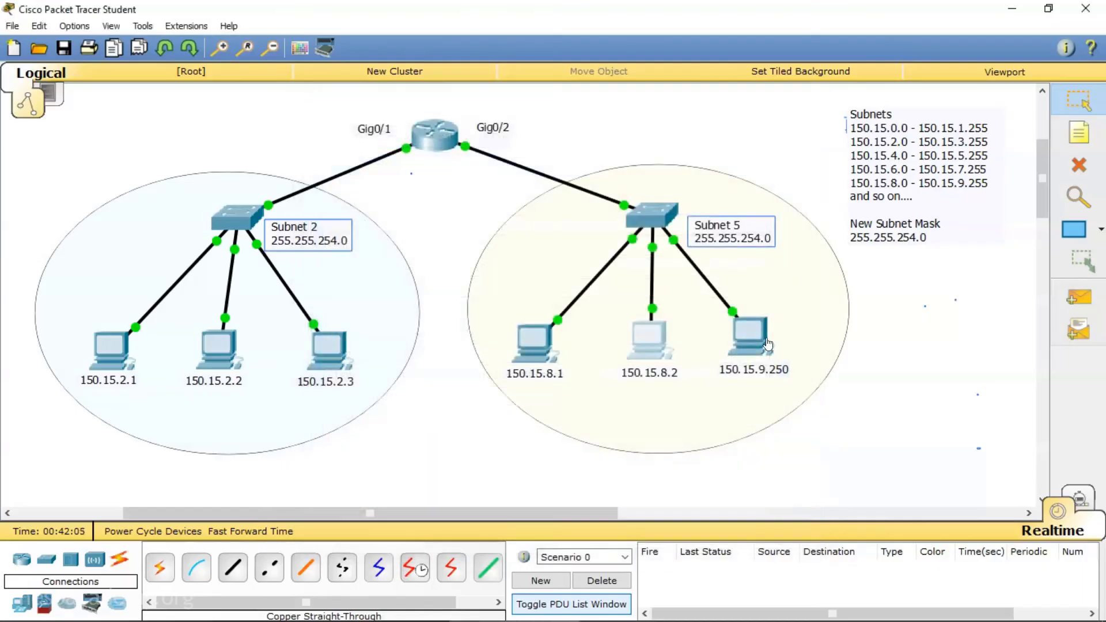
Set the default gateway of PC 150.15.9.250 in Subnet 5 to the copied address 150.15.9.100
{"action": "left_click", "coordinate": [748, 334]}
{"action": "left_click", "coordinate": [368, 178]}
{"action": "left_click", "coordinate": [526, 265]}
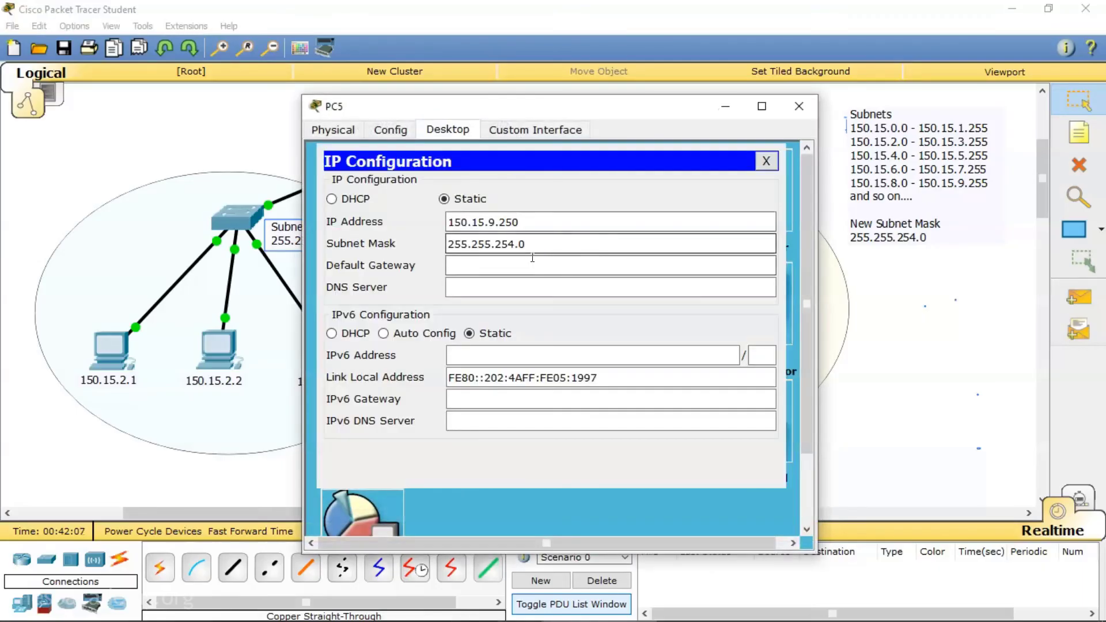
{"action": "key", "text": "ctrl+v"}
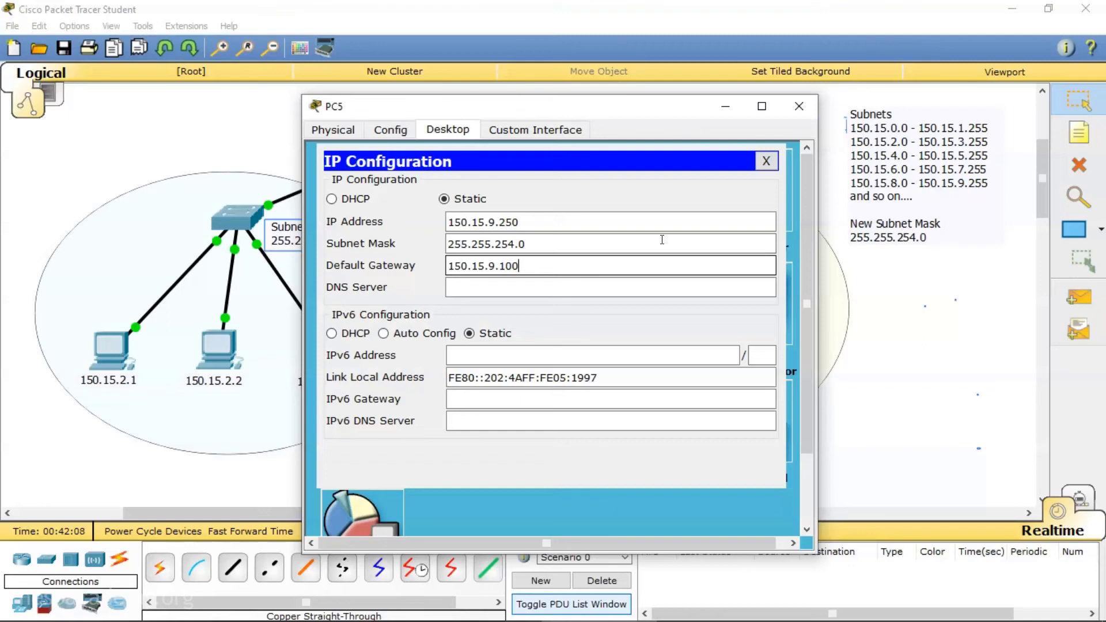
{"action": "left_click", "coordinate": [798, 106]}
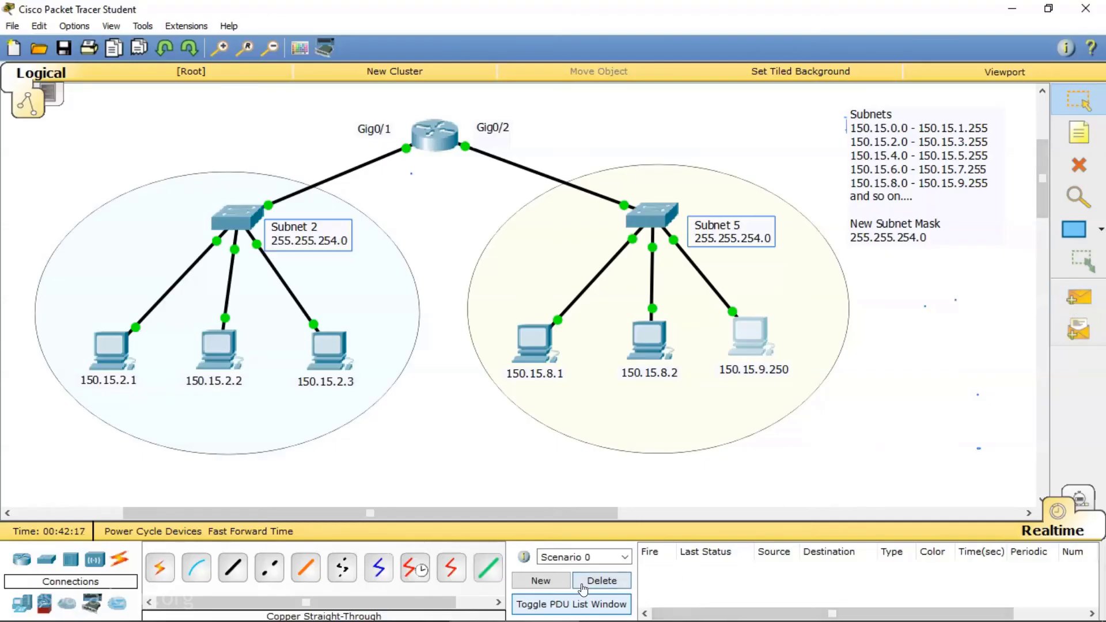
Send a simple PDU from PC 150.15.2.1 in Subnet 2 to PC 150.15.8.1 in Subnet 5
{"action": "left_click", "coordinate": [1078, 301]}
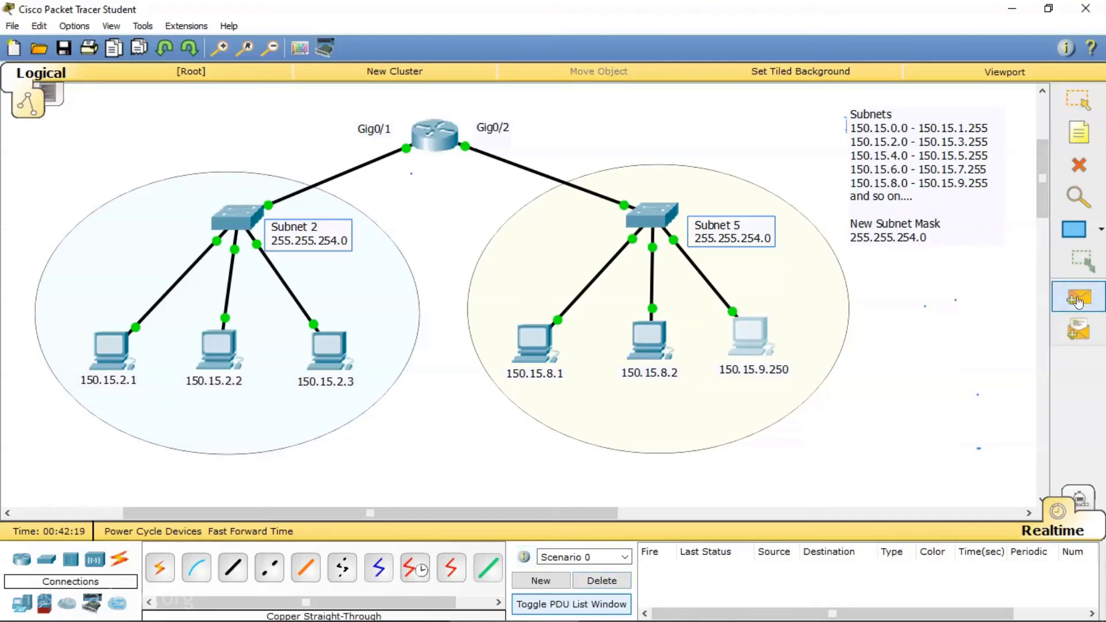
{"action": "left_click", "coordinate": [108, 347]}
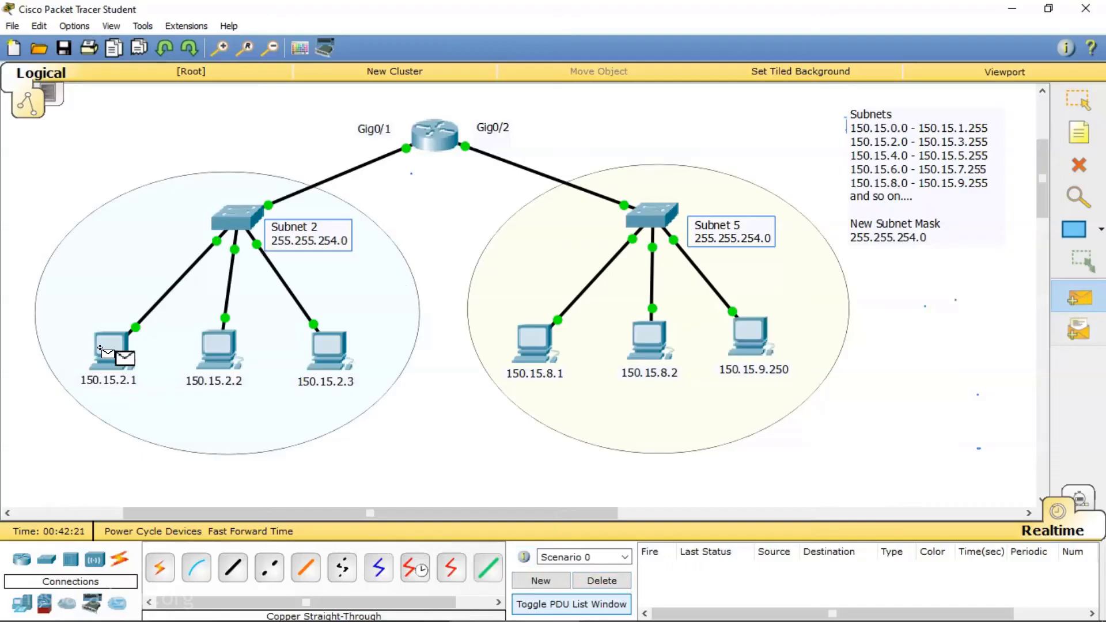
{"action": "left_click", "coordinate": [534, 343]}
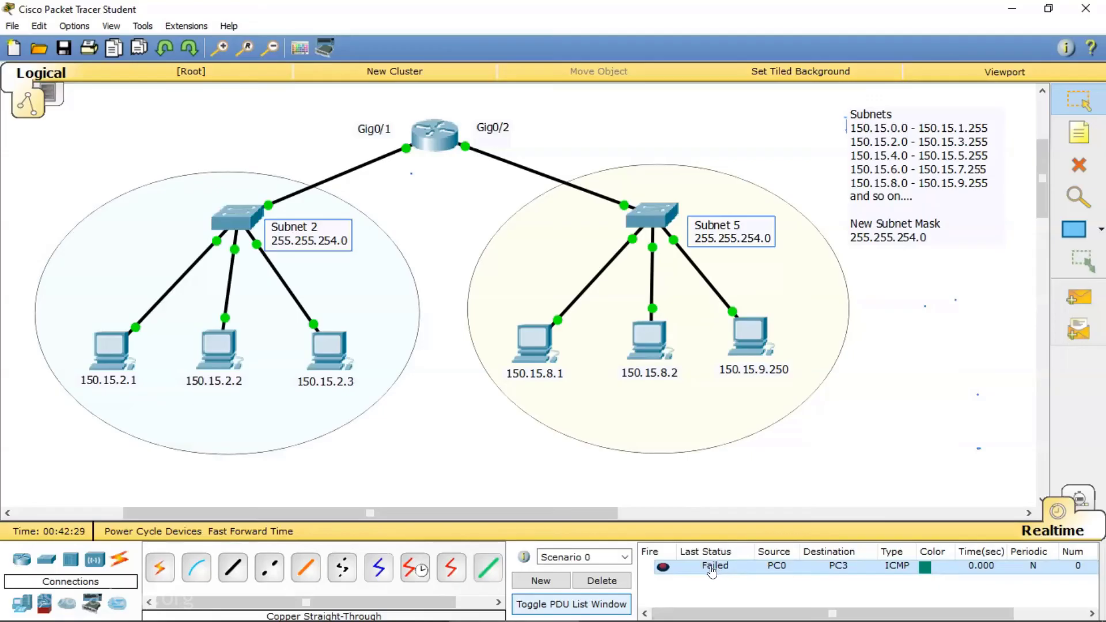
Delete the current PDU scenario and resend a simple PDU from PC 150.15.2.1 to PC 150.15.8.1
{"action": "left_click", "coordinate": [601, 581]}
{"action": "left_click", "coordinate": [1079, 298]}
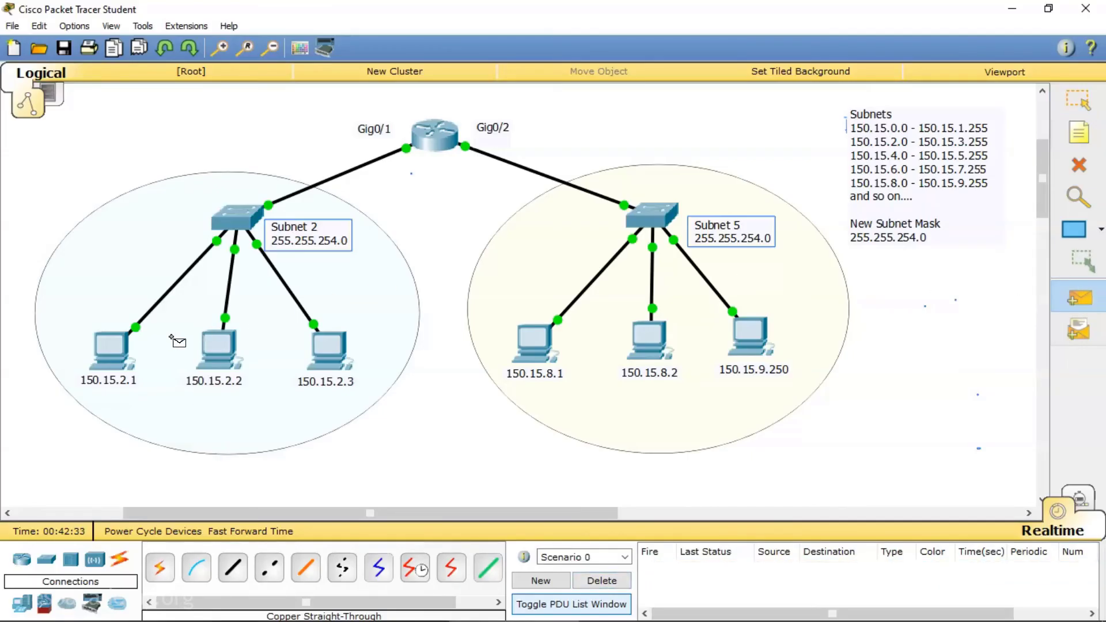
{"action": "left_click", "coordinate": [112, 348]}
{"action": "left_click", "coordinate": [531, 340]}
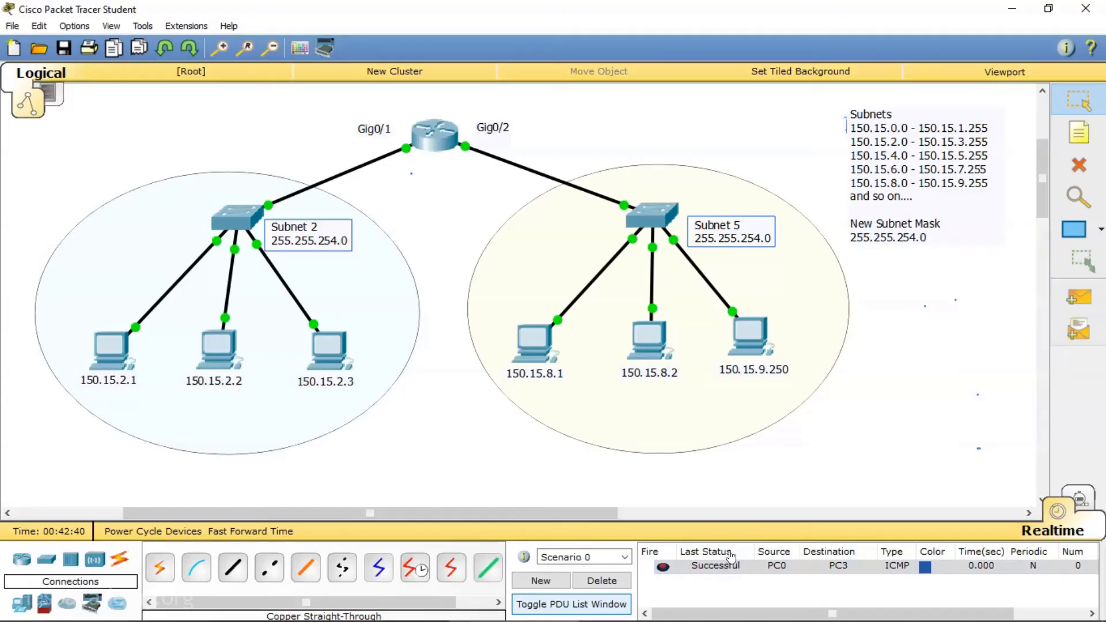
Send a simple PDU from PC 150.15.2.2 in Subnet 2 to PC 150.15.8.2 in Subnet 5
{"action": "left_click", "coordinate": [1077, 297]}
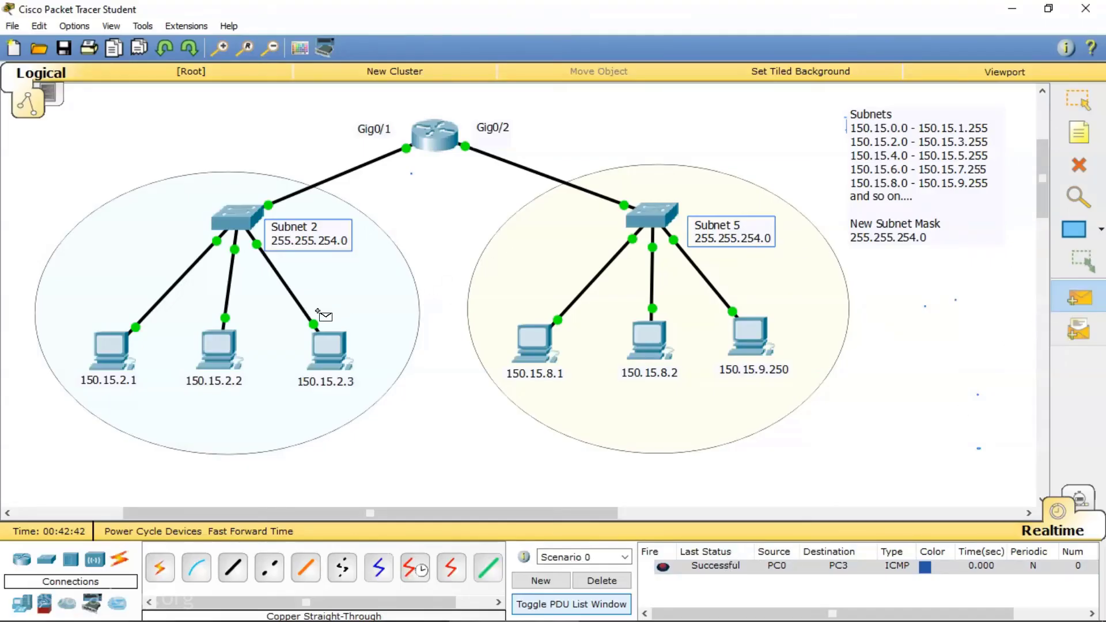
{"action": "left_click", "coordinate": [219, 345]}
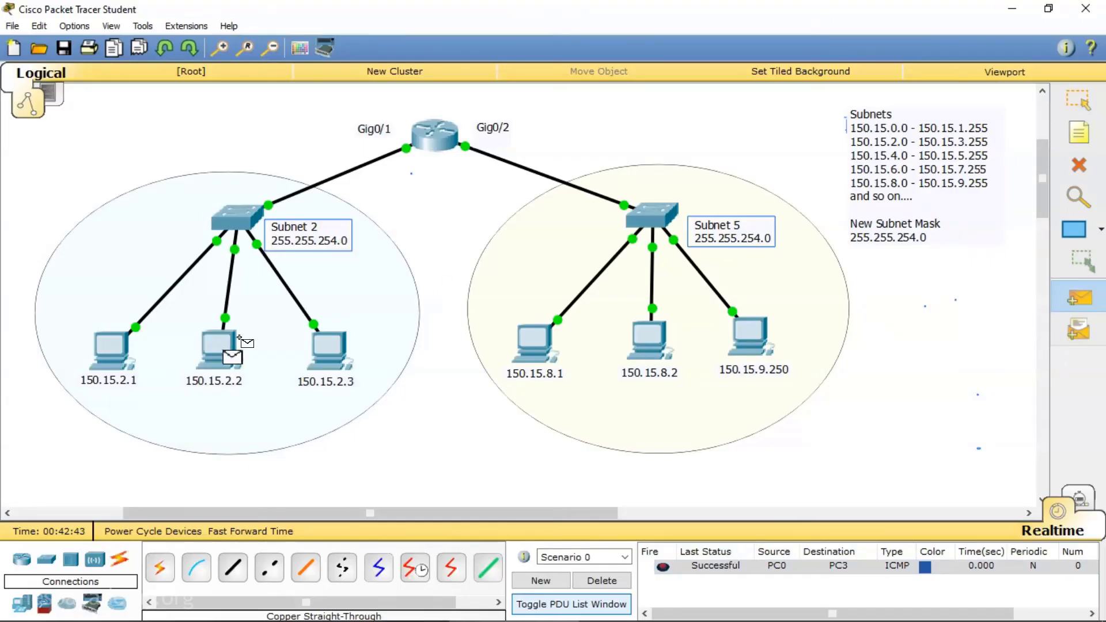
{"action": "left_click", "coordinate": [657, 341]}
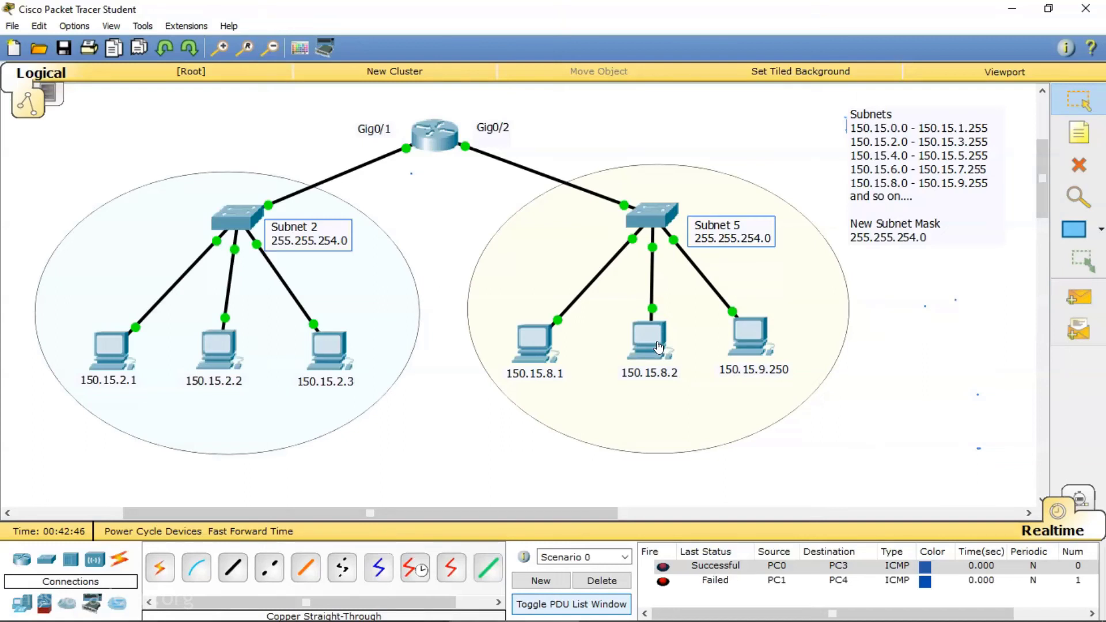
Clear the PDU list and resend a simple PDU from PC 150.15.2.2 to PC 150.15.8.2
{"action": "left_click", "coordinate": [601, 580]}
{"action": "left_click", "coordinate": [1077, 297]}
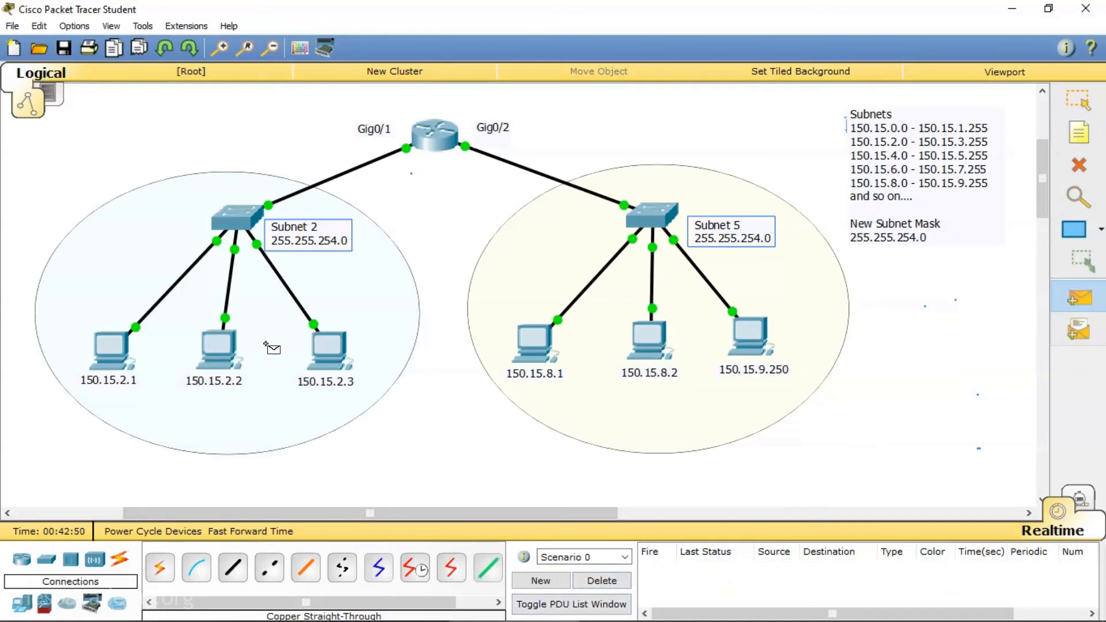
{"action": "left_click", "coordinate": [219, 350]}
{"action": "left_click", "coordinate": [647, 339]}
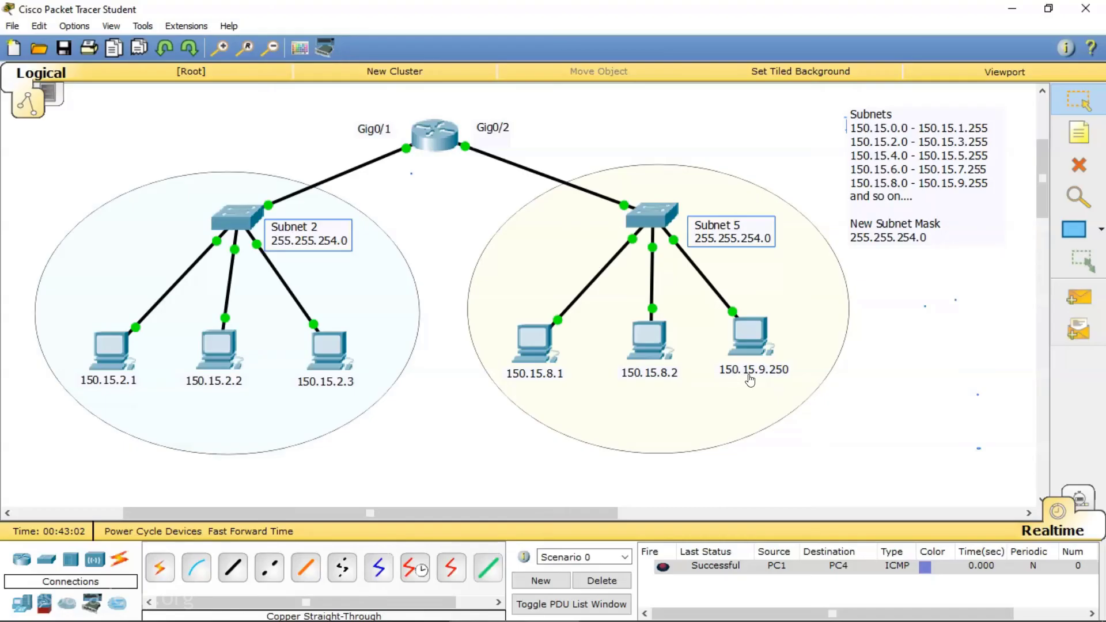
Ping 150.15.9.250 from the Command Prompt of PC 150.15.2.1 and repeat the same ping
{"action": "left_click", "coordinate": [112, 349]}
{"action": "left_click", "coordinate": [635, 203]}
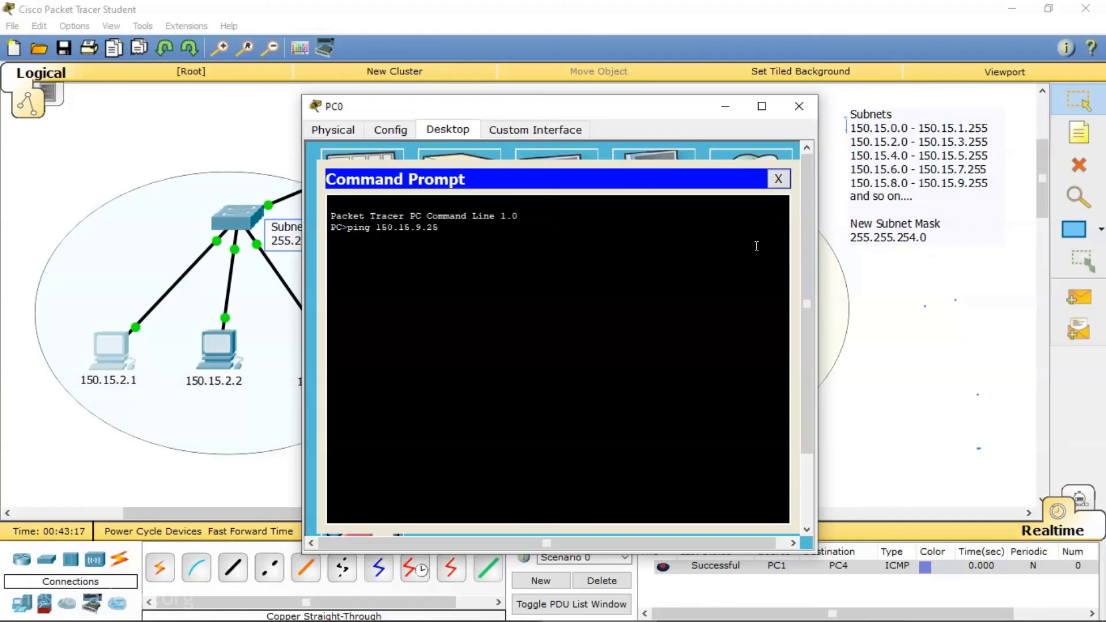
{"action": "key", "text": "Return"}
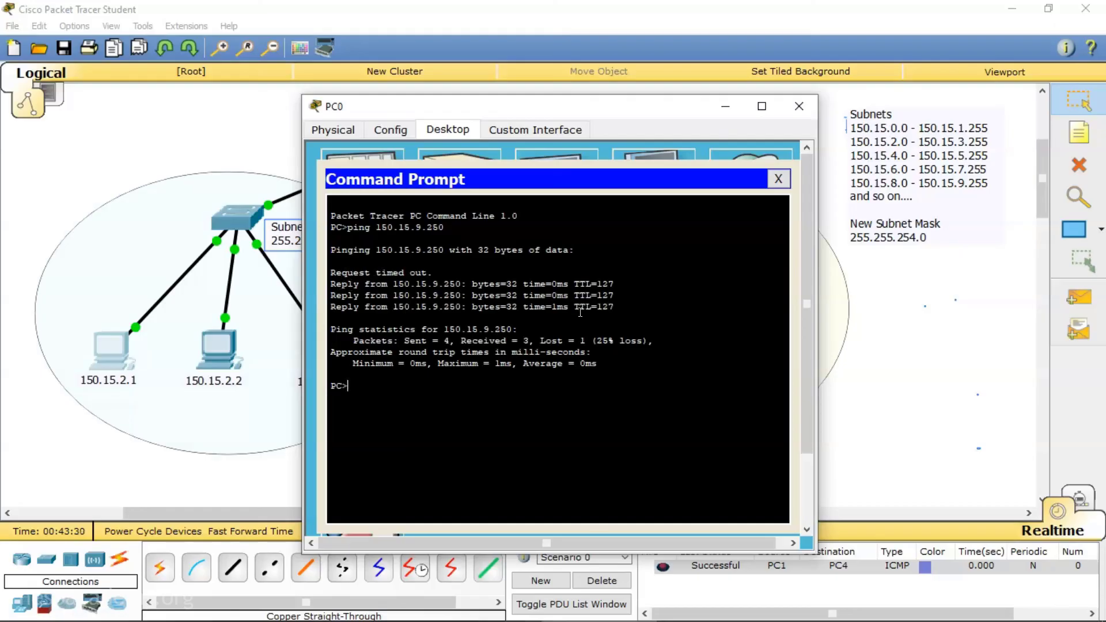
{"action": "key", "text": "Up"}
{"action": "key", "text": "Return"}
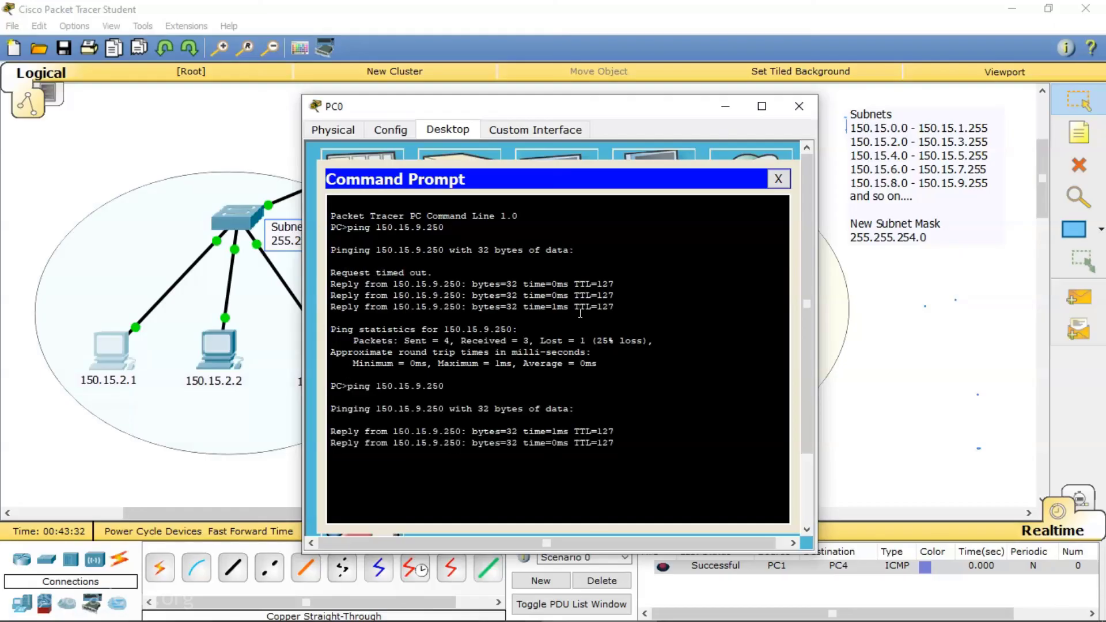